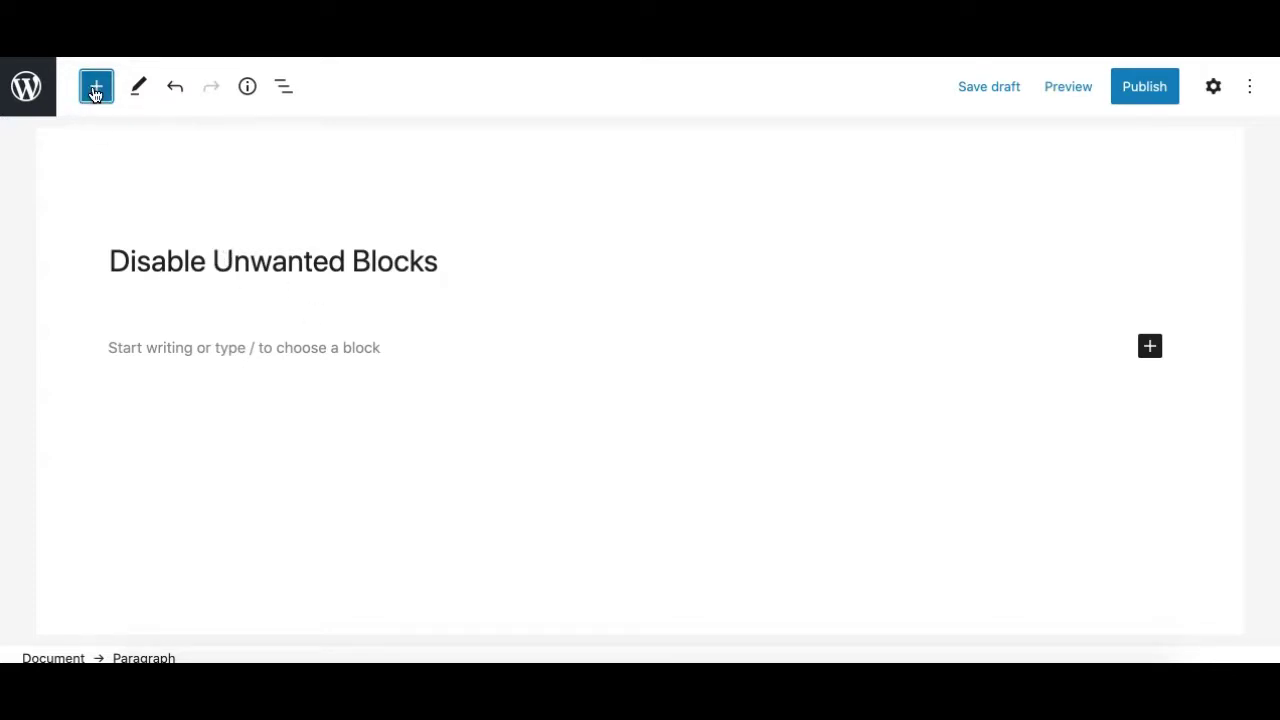
# Step: Scroll through the block inserter to review every available block
pyautogui.click(96, 92)
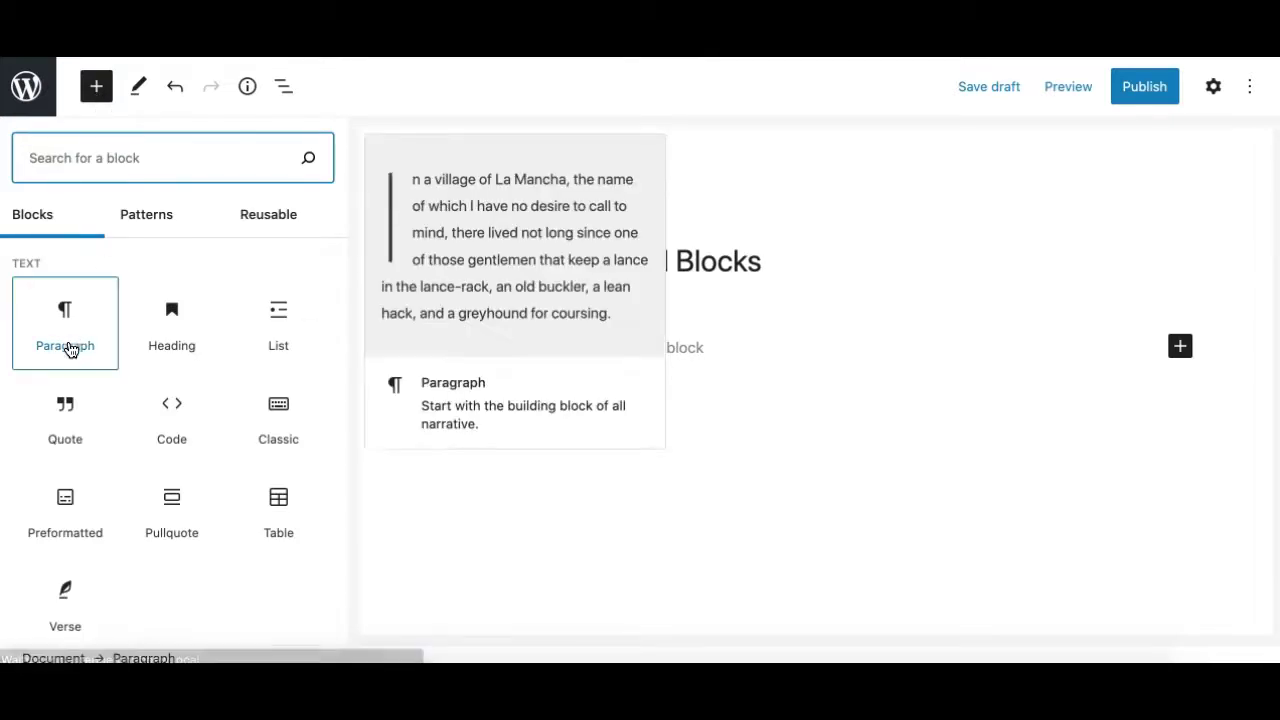
pyautogui.click(98, 92)
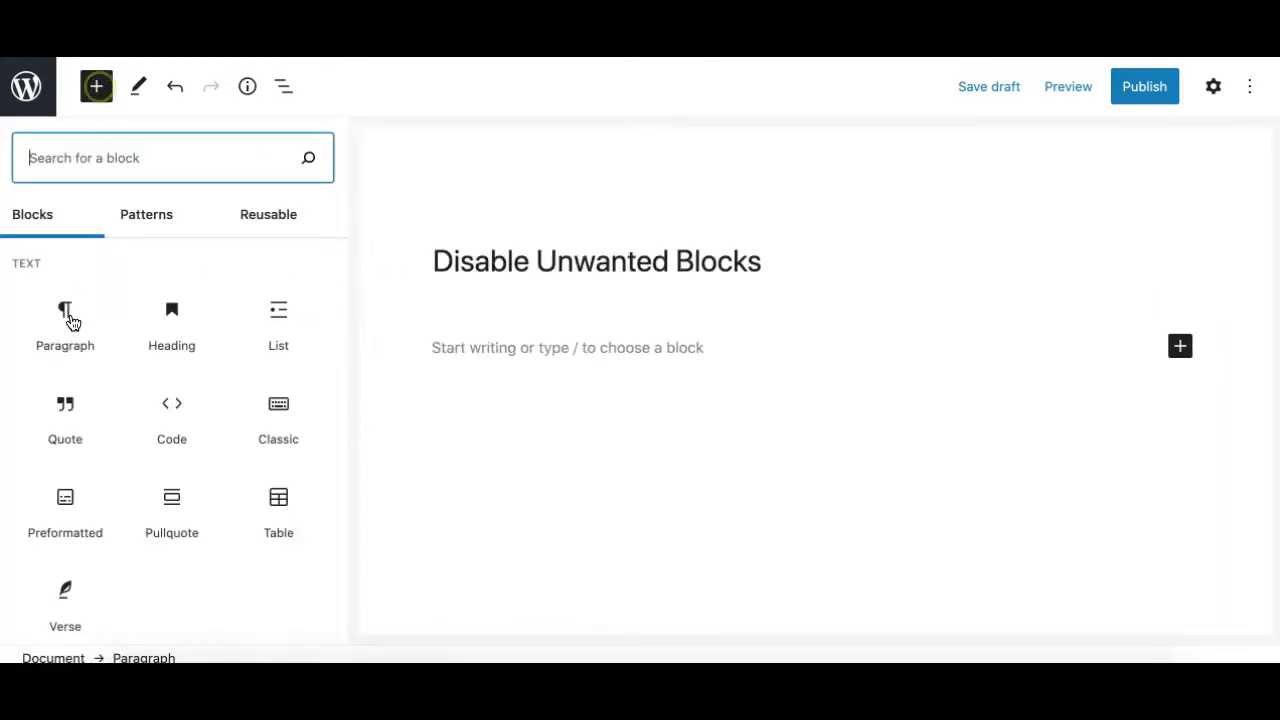
pyautogui.scroll(-2, 96, 412)
pyautogui.scroll(-4, 97, 416)
pyautogui.scroll(-4, 97, 416)
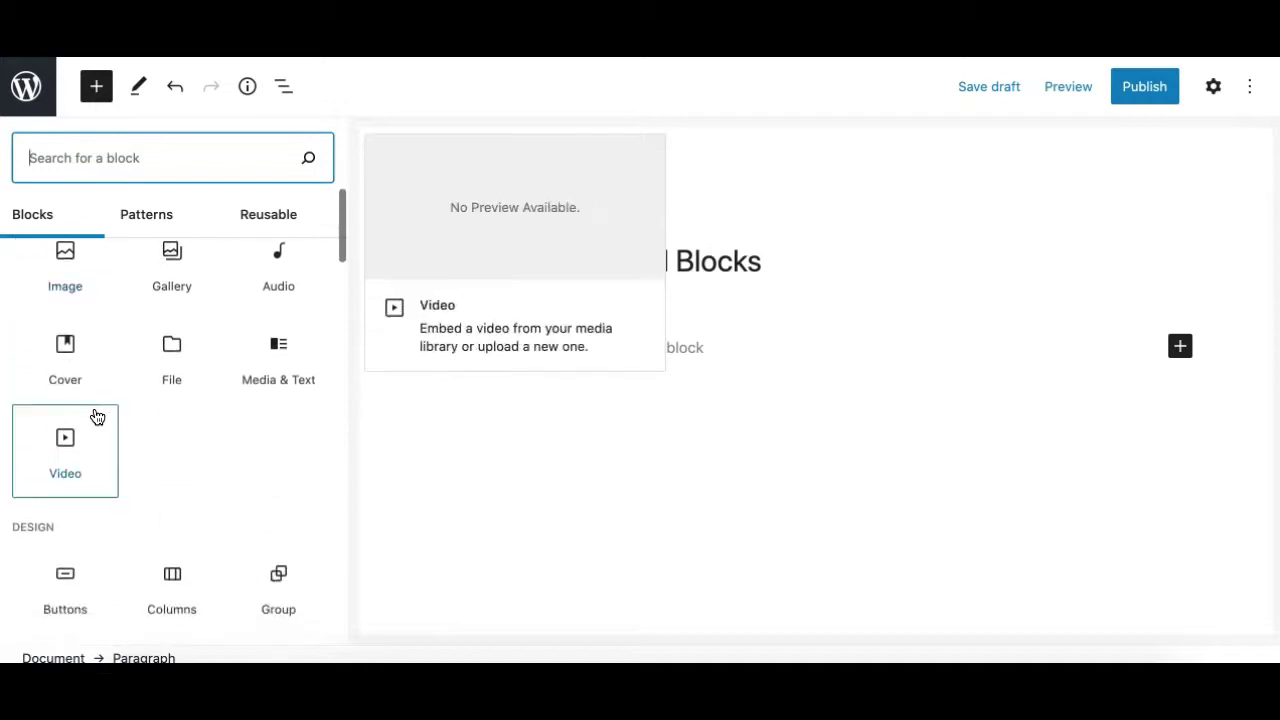
pyautogui.scroll(-3, 97, 416)
pyautogui.scroll(-2, 97, 416)
pyautogui.scroll(-2, 97, 416)
pyautogui.scroll(-1, 97, 416)
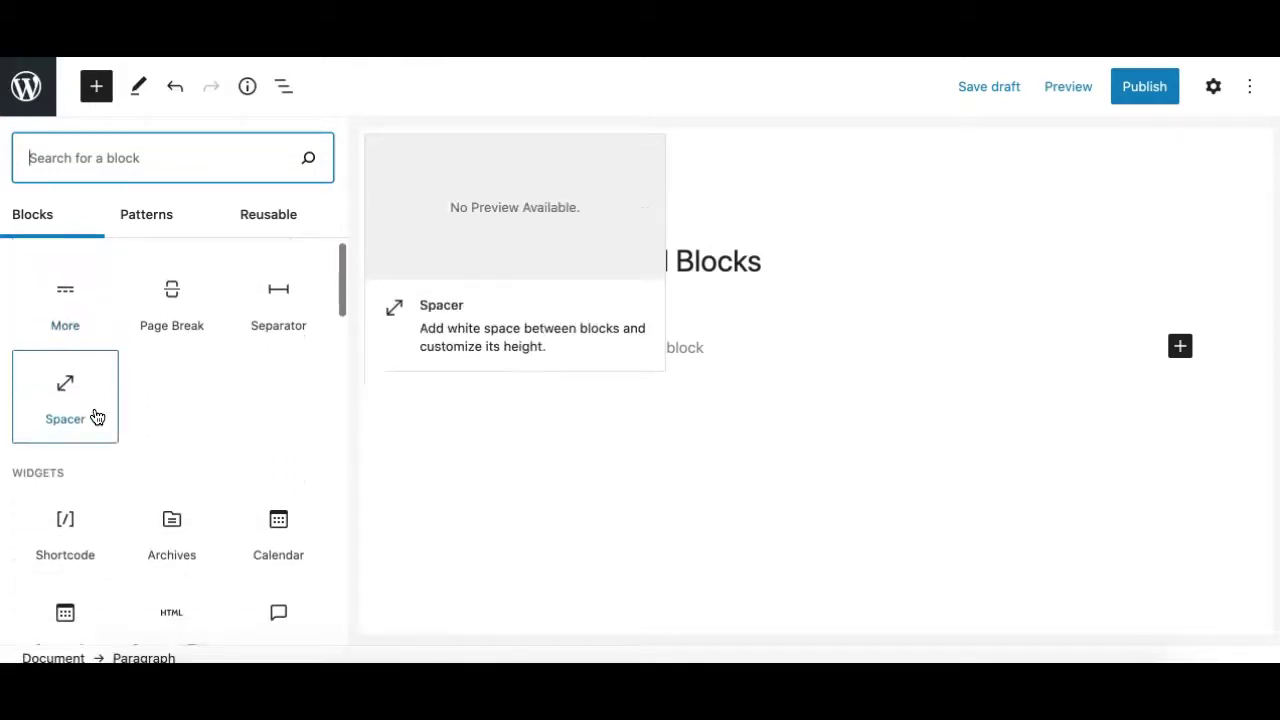
pyautogui.scroll(-3, 97, 416)
pyautogui.scroll(-5, 97, 416)
pyautogui.scroll(-1, 97, 416)
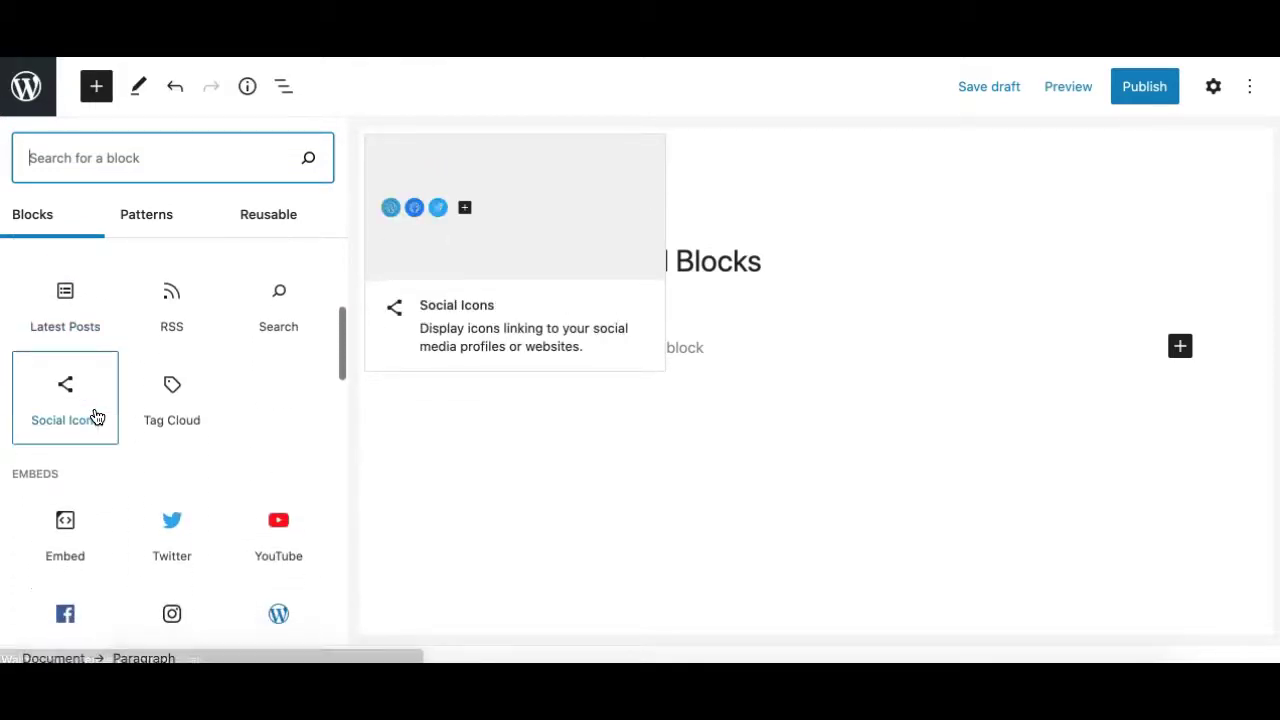
pyautogui.scroll(-2, 97, 416)
pyautogui.scroll(-5, 97, 416)
pyautogui.scroll(-5, 97, 416)
pyautogui.scroll(-2, 97, 416)
pyautogui.scroll(-2, 97, 416)
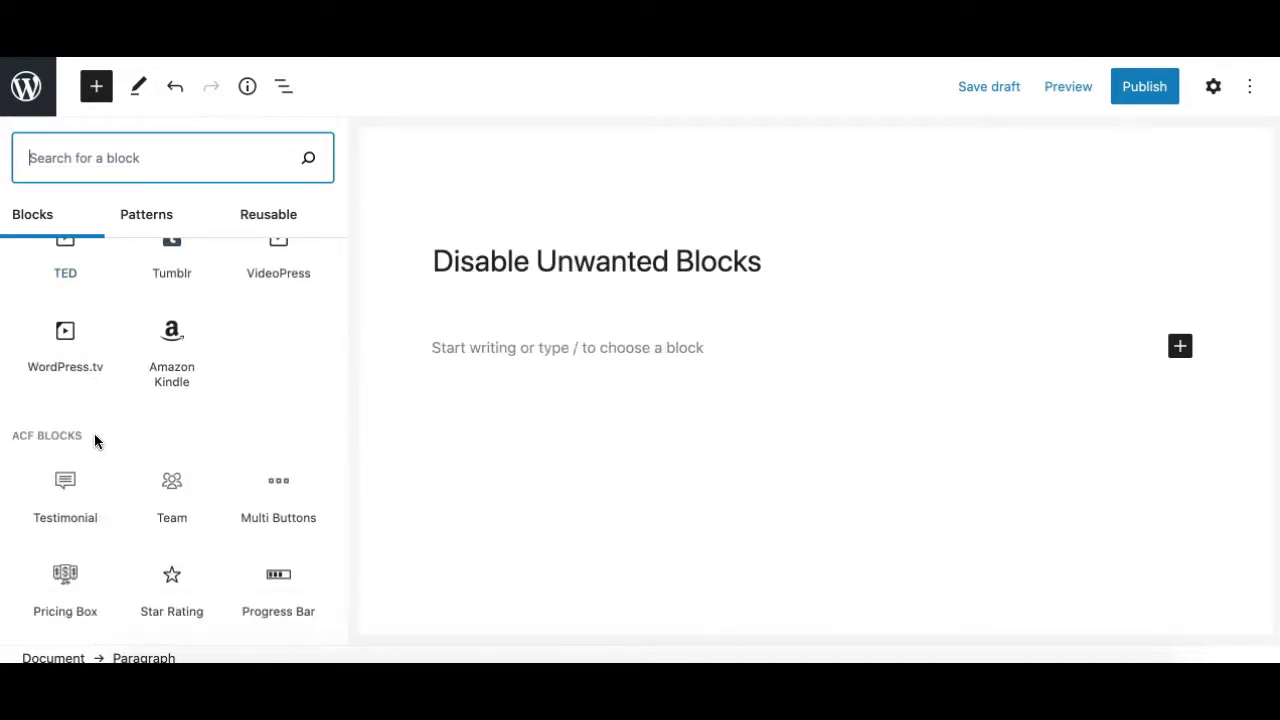
pyautogui.scroll(-1, 90, 450)
pyautogui.scroll(-2, 88, 420)
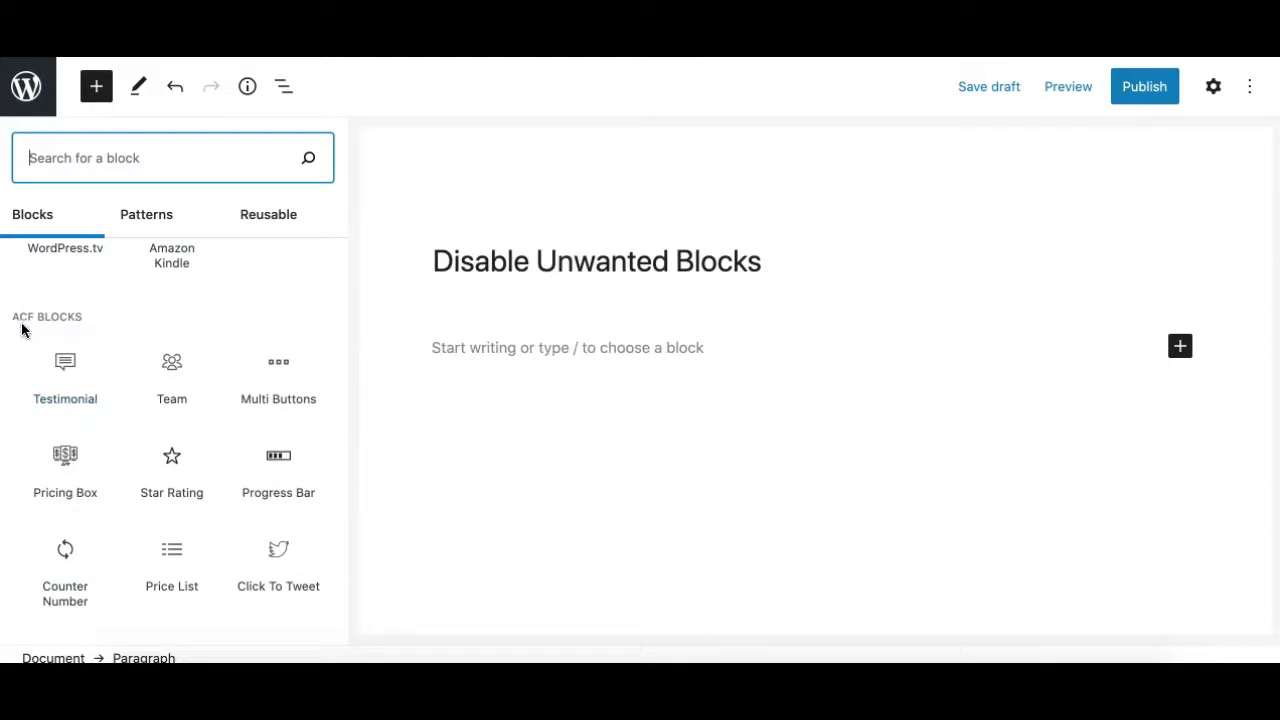
# Step: Inspect the ACF BLOCKS section of the inserter, then close the block list
pyautogui.moveTo(15, 318); pyautogui.dragTo(80, 317)
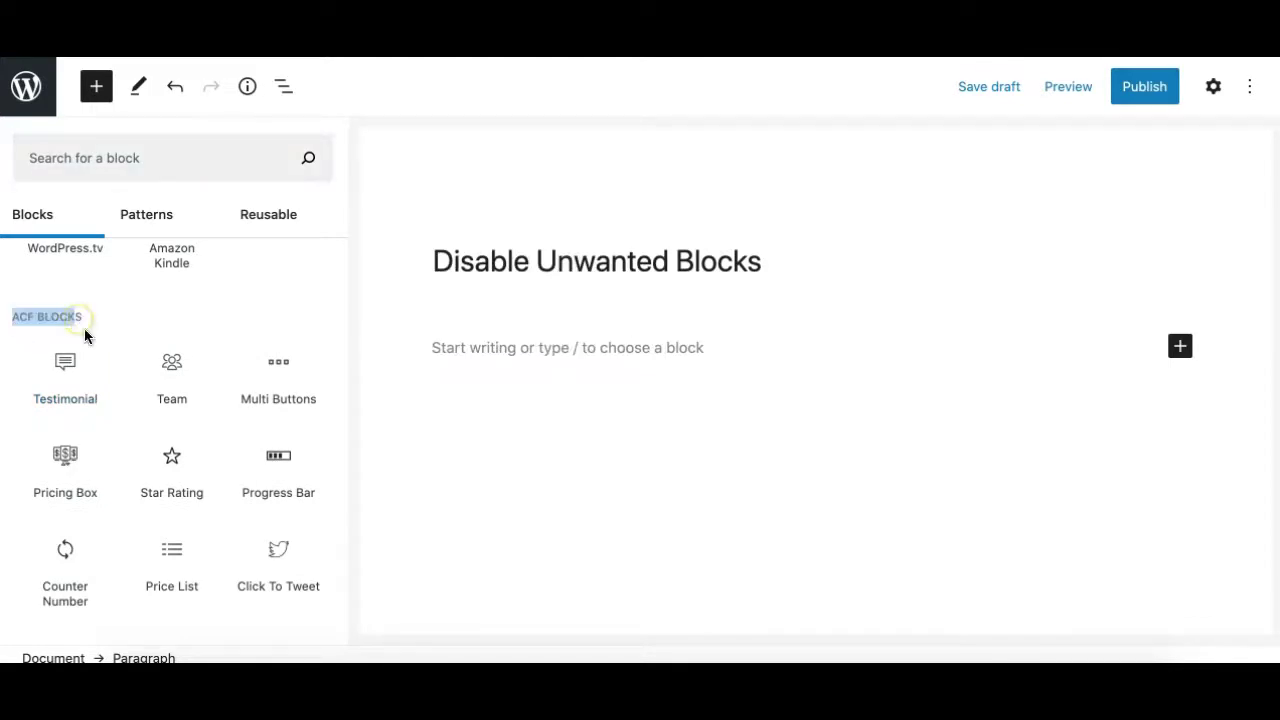
pyautogui.scroll(-1, 94, 509)
pyautogui.moveTo(65, 355)
pyautogui.scroll(1, 69, 294)
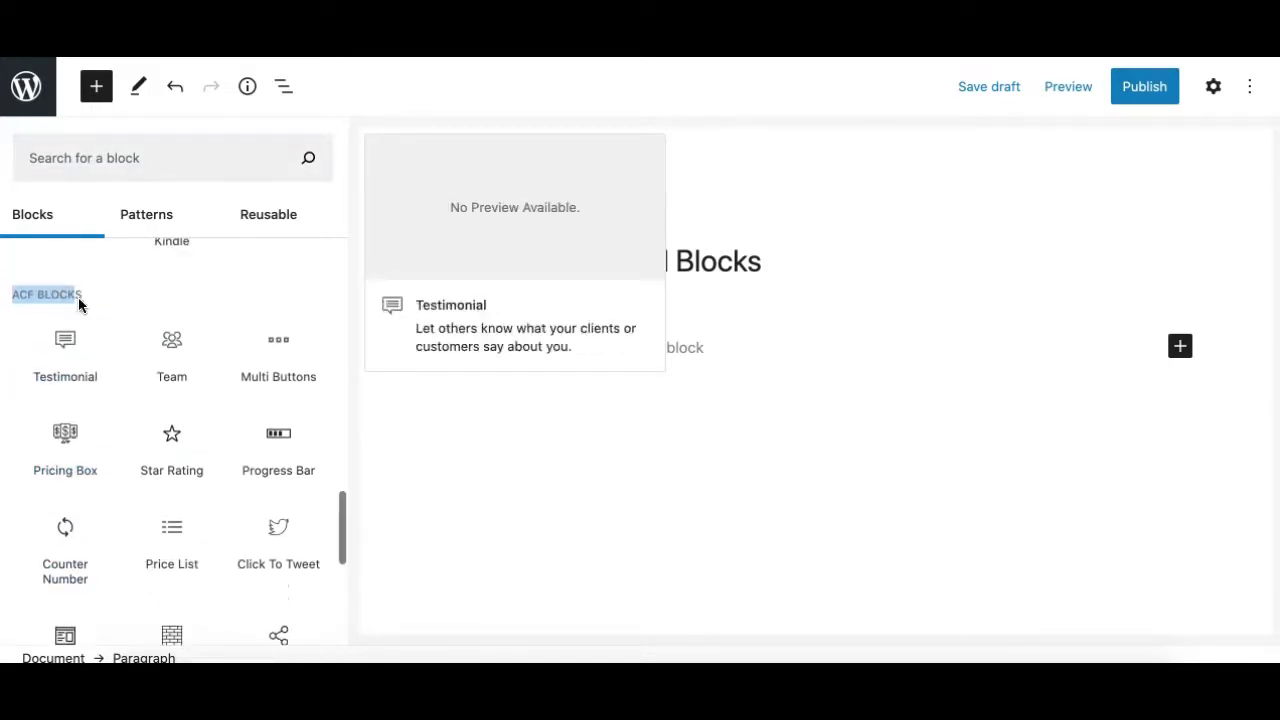
pyautogui.click(82, 297)
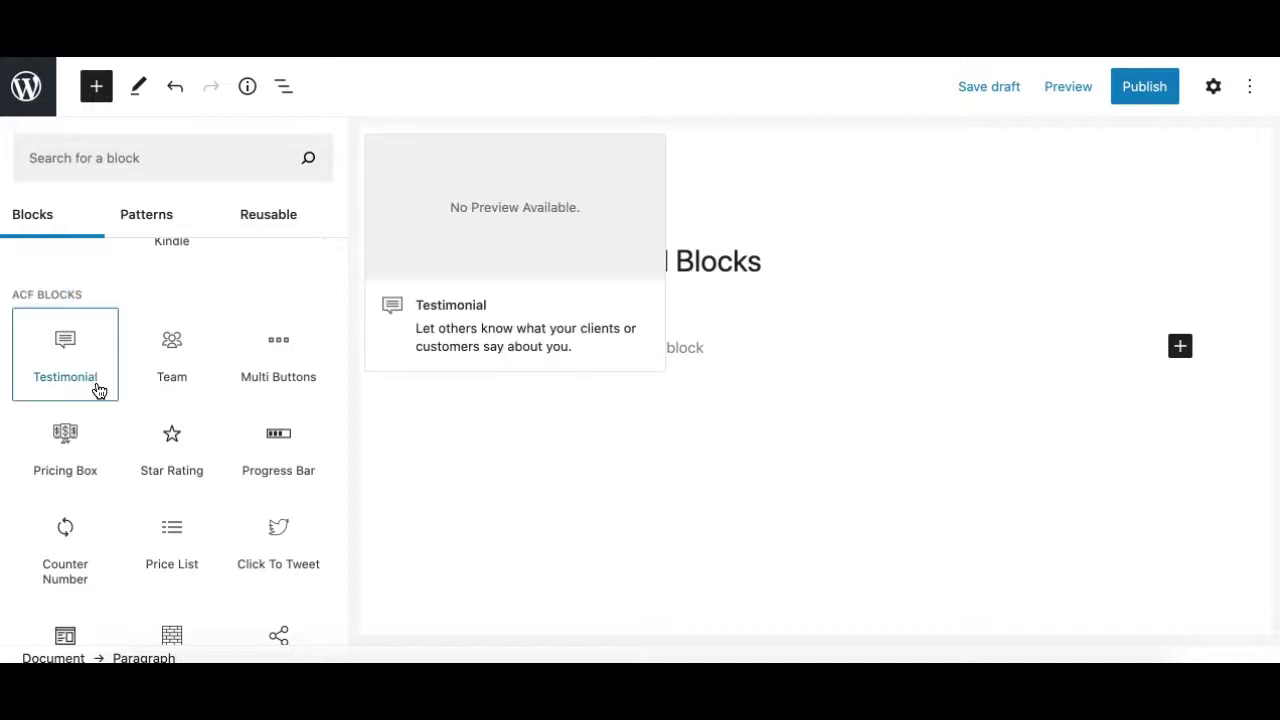
pyautogui.scroll(-1, 109, 408)
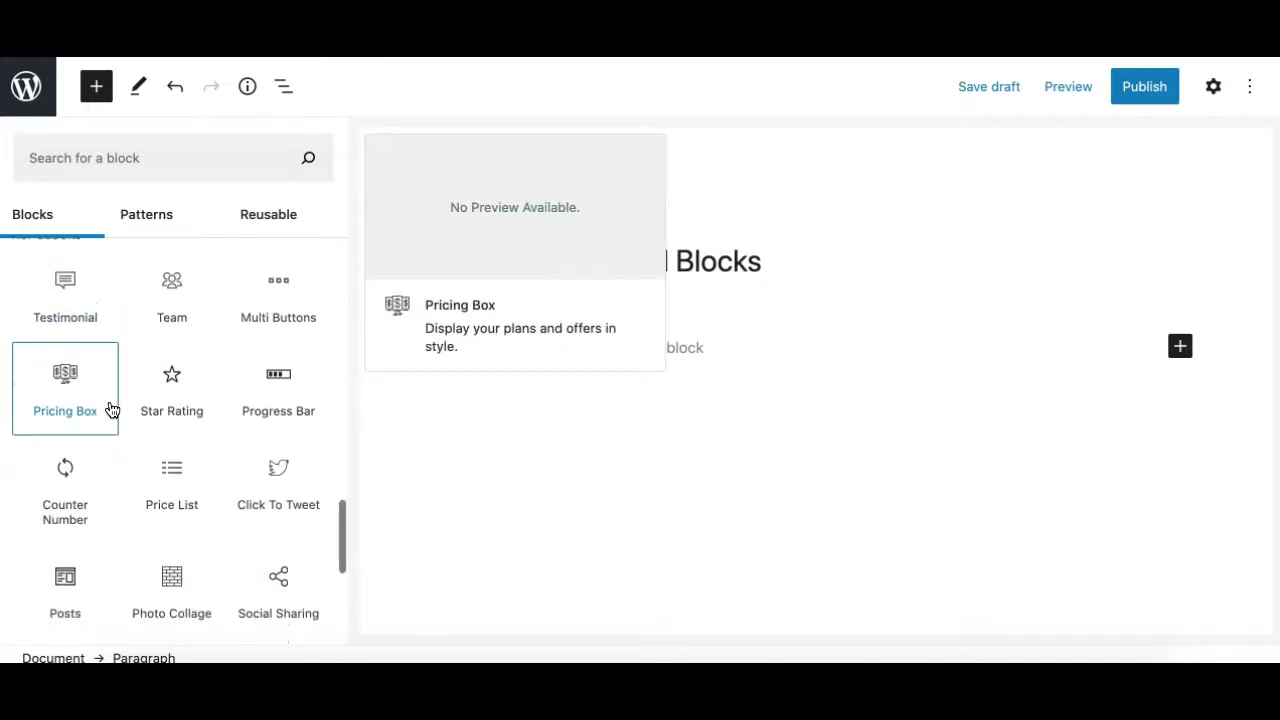
pyautogui.scroll(-2, 115, 431)
pyautogui.scroll(-2, 115, 431)
pyautogui.scroll(3, 115, 431)
pyautogui.scroll(8, 115, 431)
pyautogui.scroll(2, 115, 431)
pyautogui.scroll(10, 115, 431)
pyautogui.scroll(3, 115, 431)
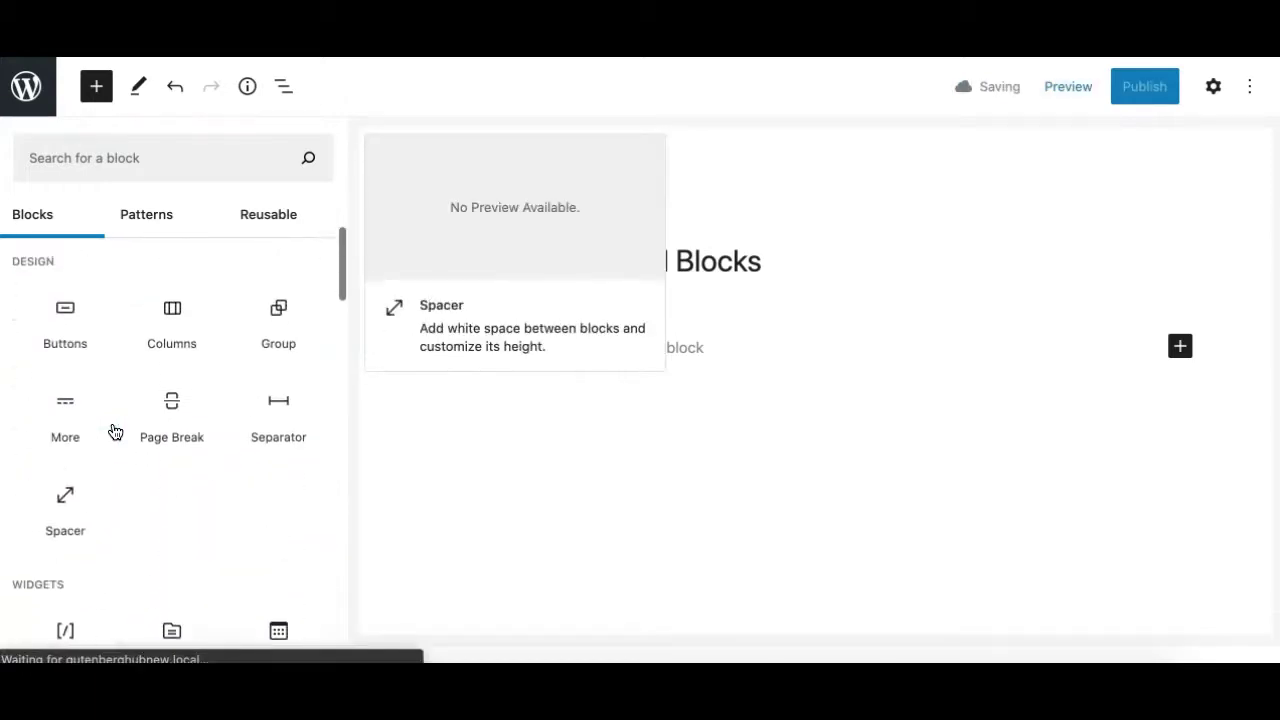
pyautogui.scroll(5, 115, 431)
pyautogui.scroll(4, 115, 431)
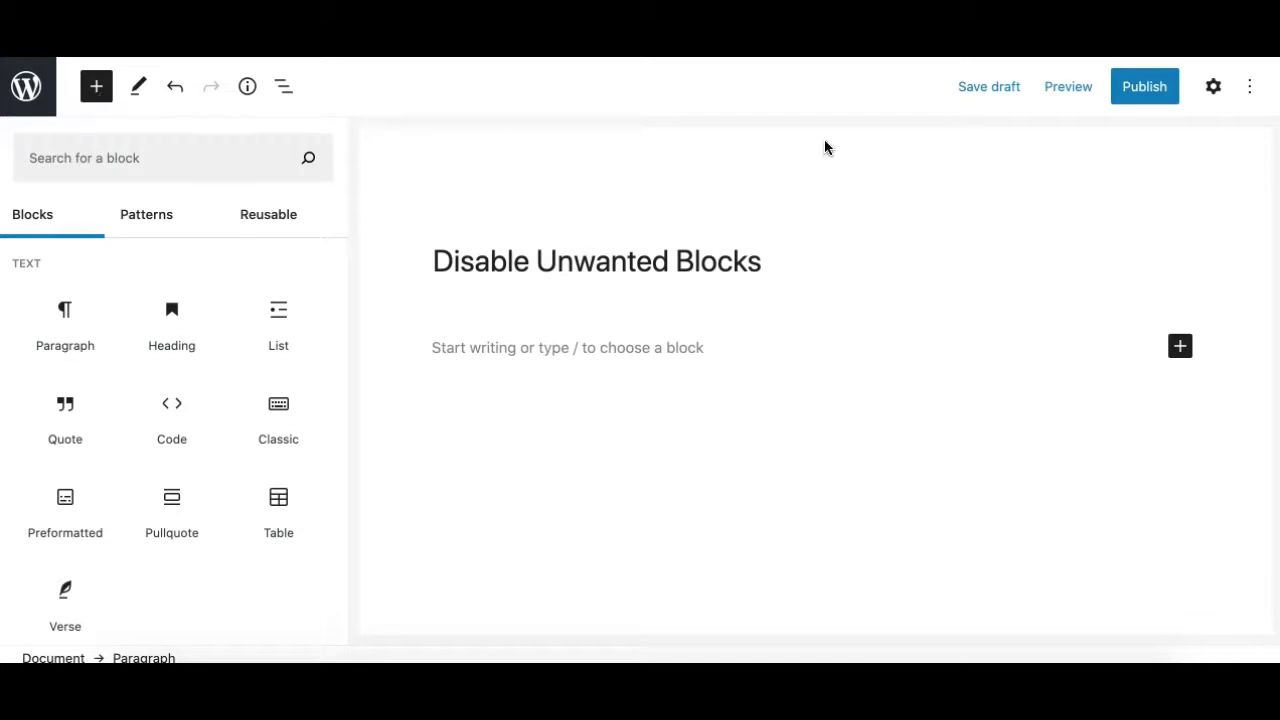
pyautogui.click(95, 92)
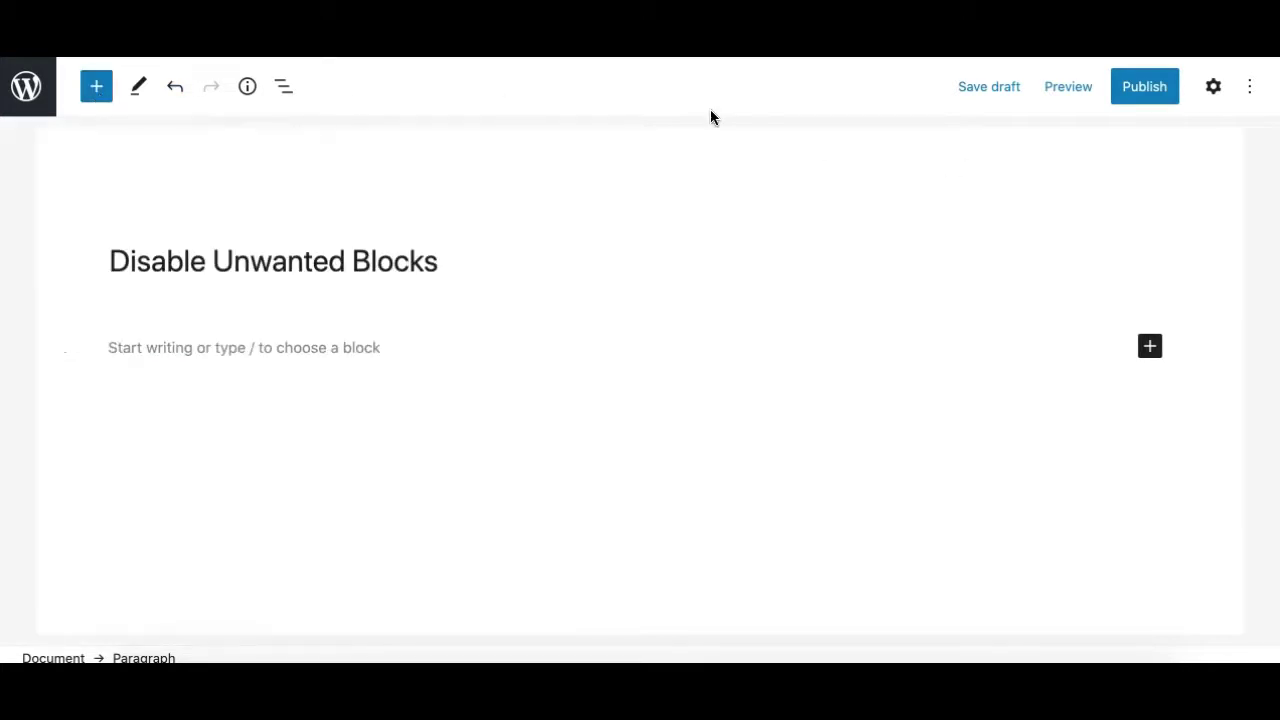
# Step: Open the Block Manager from the Options menu and scroll through its block list
pyautogui.click(1251, 88)
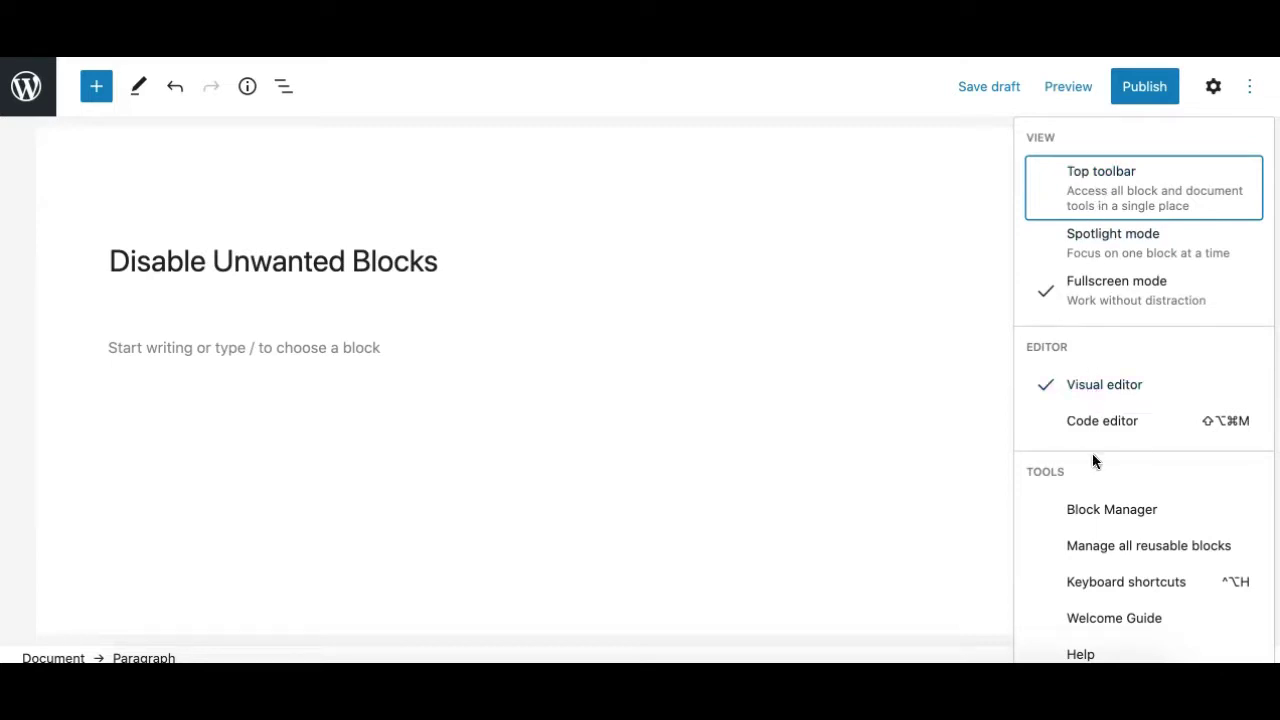
pyautogui.click(1098, 511)
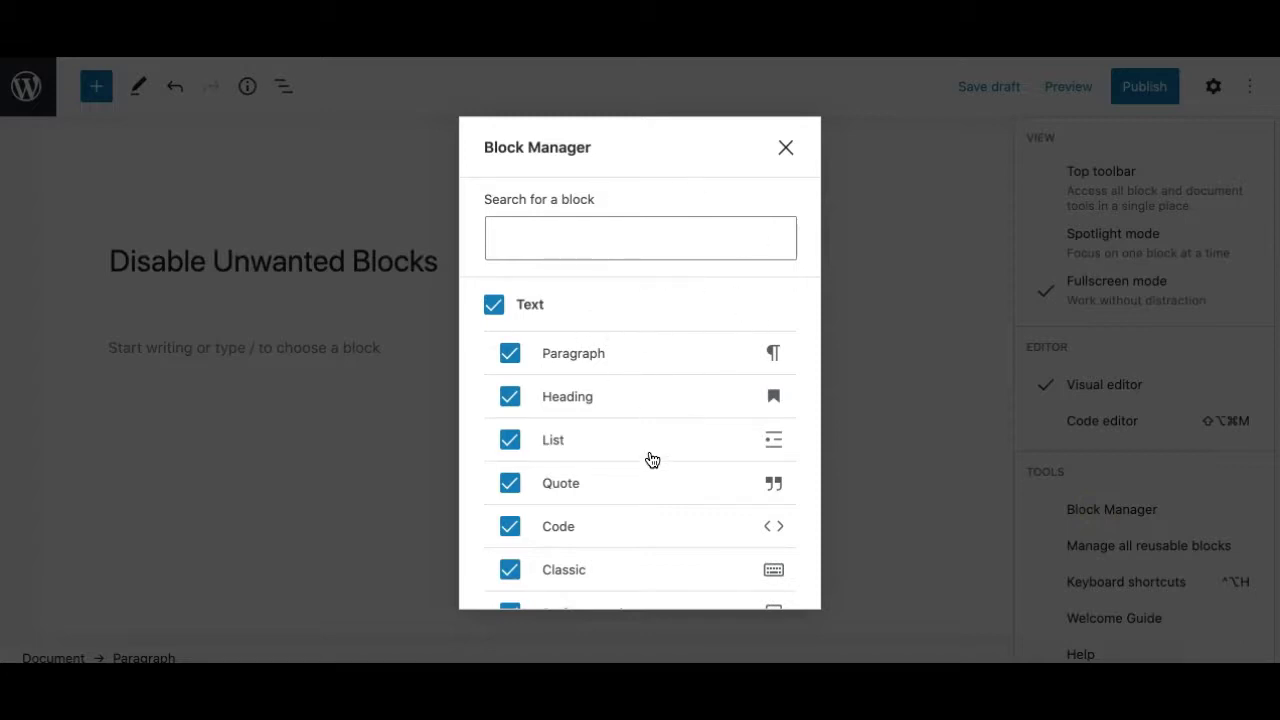
pyautogui.scroll(-2, 651, 463)
pyautogui.scroll(-5, 651, 463)
pyautogui.scroll(-5, 651, 463)
pyautogui.scroll(-5, 651, 463)
pyautogui.scroll(-5, 651, 465)
pyautogui.scroll(-5, 651, 465)
pyautogui.scroll(-5, 651, 465)
pyautogui.scroll(-3, 651, 465)
pyautogui.scroll(-3, 651, 465)
pyautogui.scroll(3, 651, 465)
pyautogui.scroll(10, 651, 465)
pyautogui.scroll(10, 651, 465)
pyautogui.scroll(-5, 651, 465)
pyautogui.scroll(-10, 651, 465)
pyautogui.scroll(-3, 651, 465)
pyautogui.scroll(15, 651, 465)
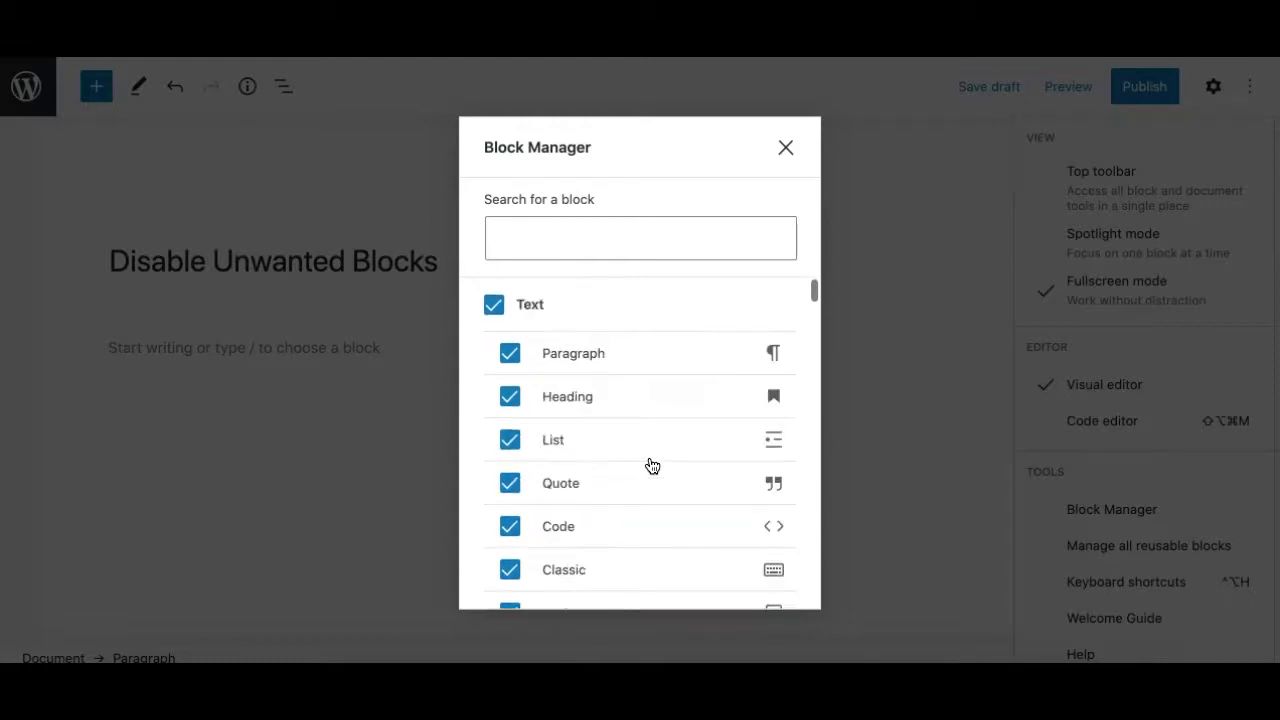
# Step: Uncheck Quote, Code and Classic, leaving Paragraph enabled, and close the Block Manager
pyautogui.click(540, 369)
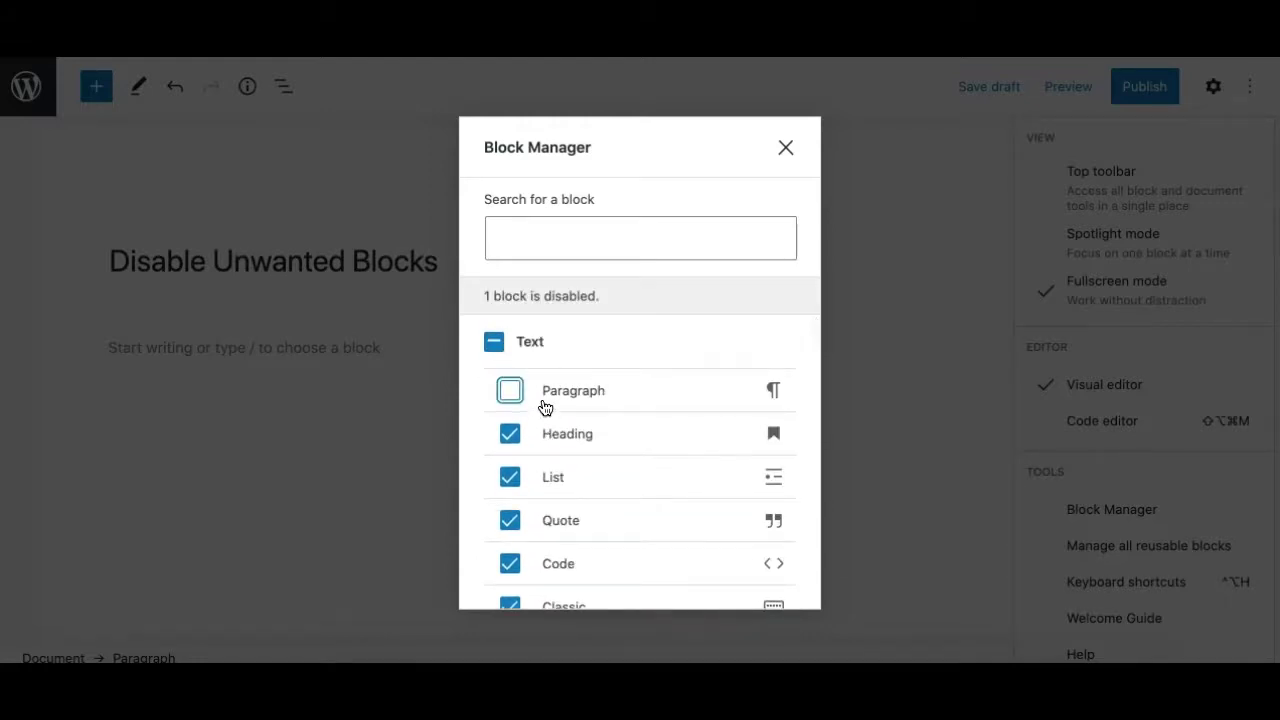
pyautogui.click(538, 392)
pyautogui.scroll(-2, 566, 480)
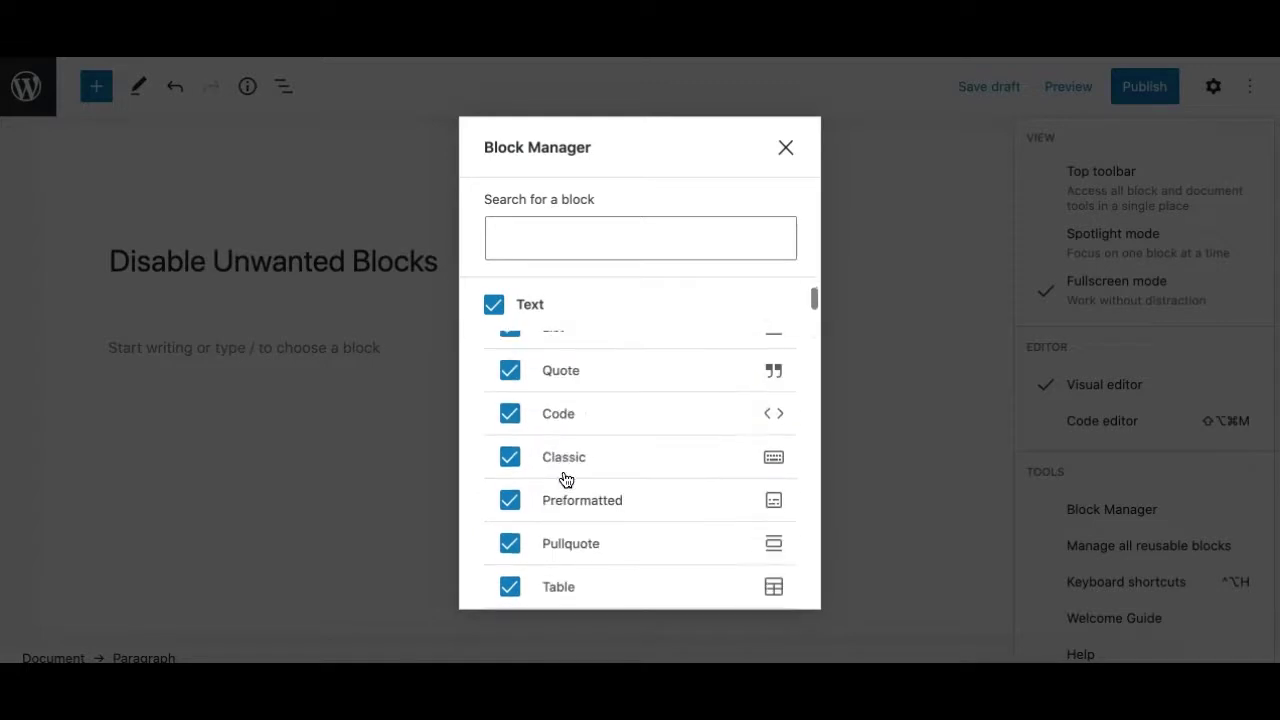
pyautogui.click(572, 386)
pyautogui.click(556, 451)
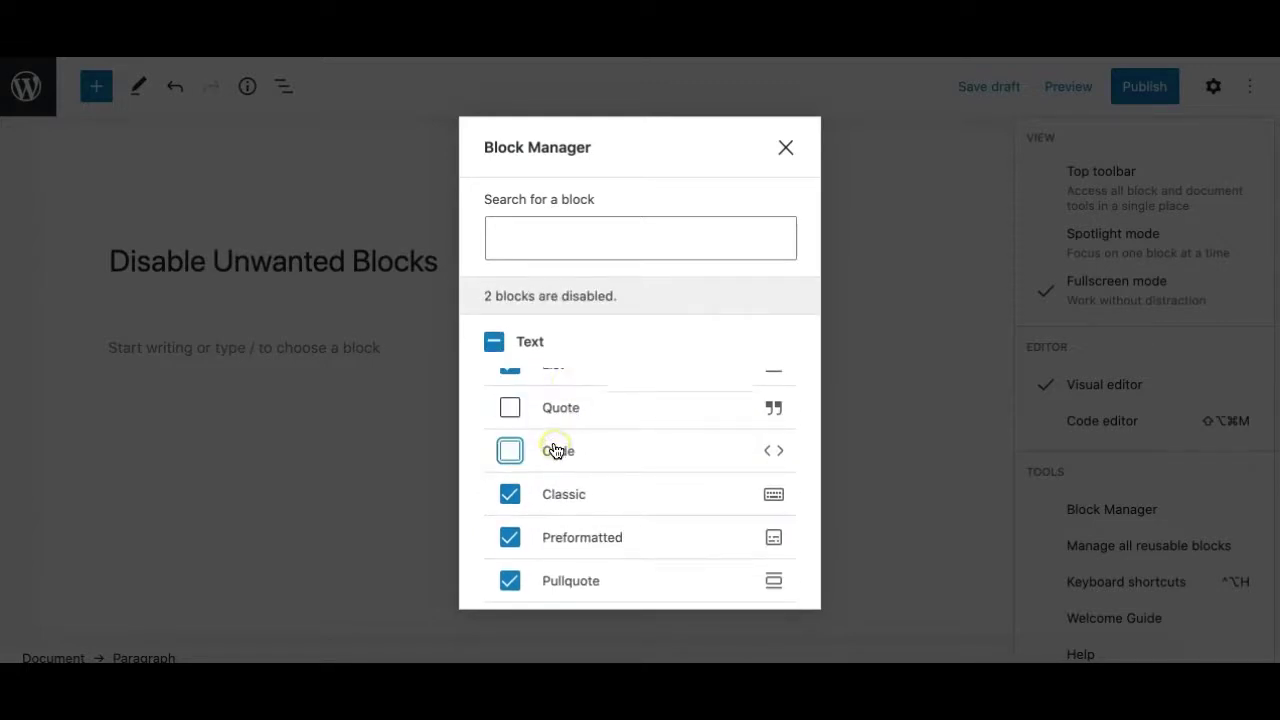
pyautogui.click(552, 507)
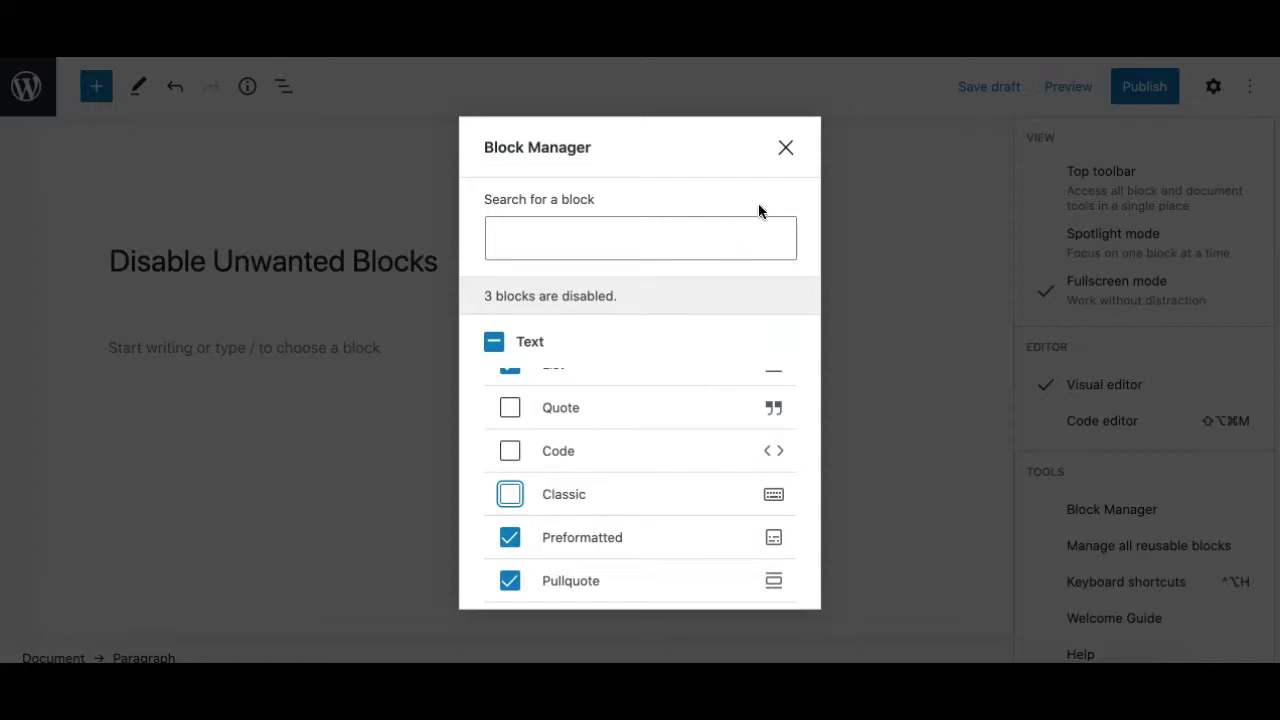
pyautogui.click(786, 150)
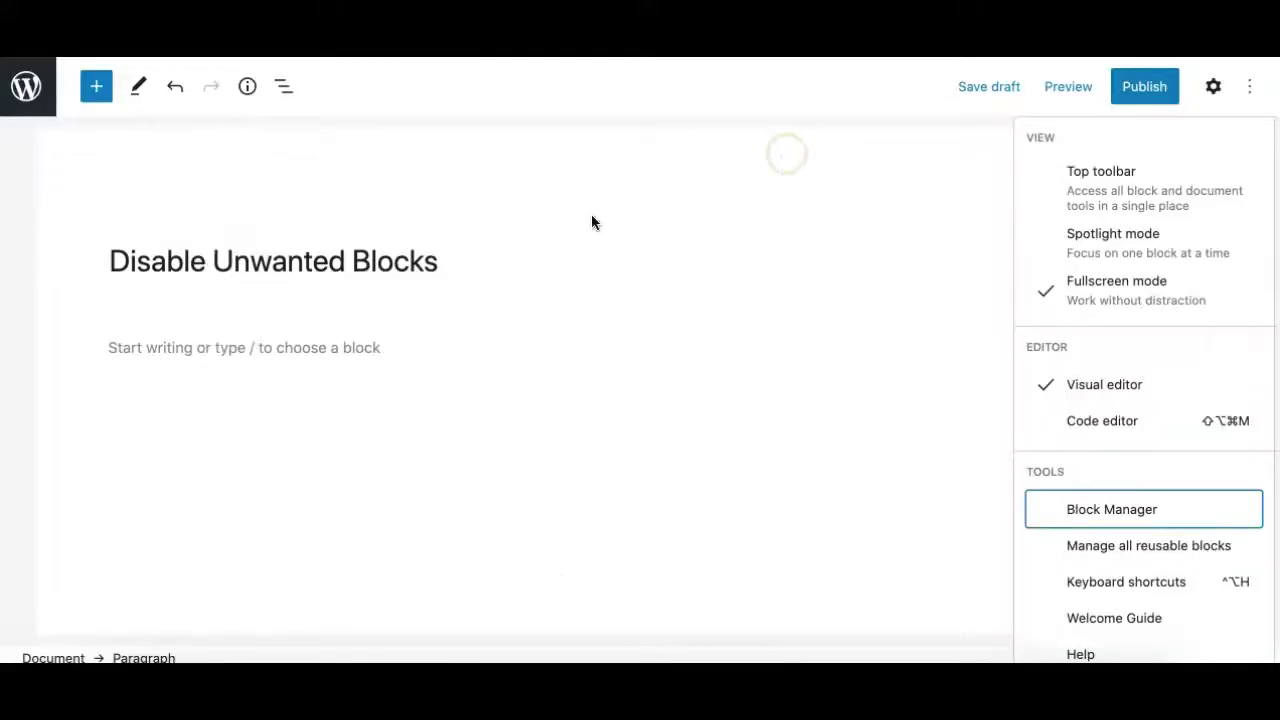
# Step: Search the inserter for 'quote' to see only Pullquote, then replace the search with 'he'
pyautogui.click(96, 86)
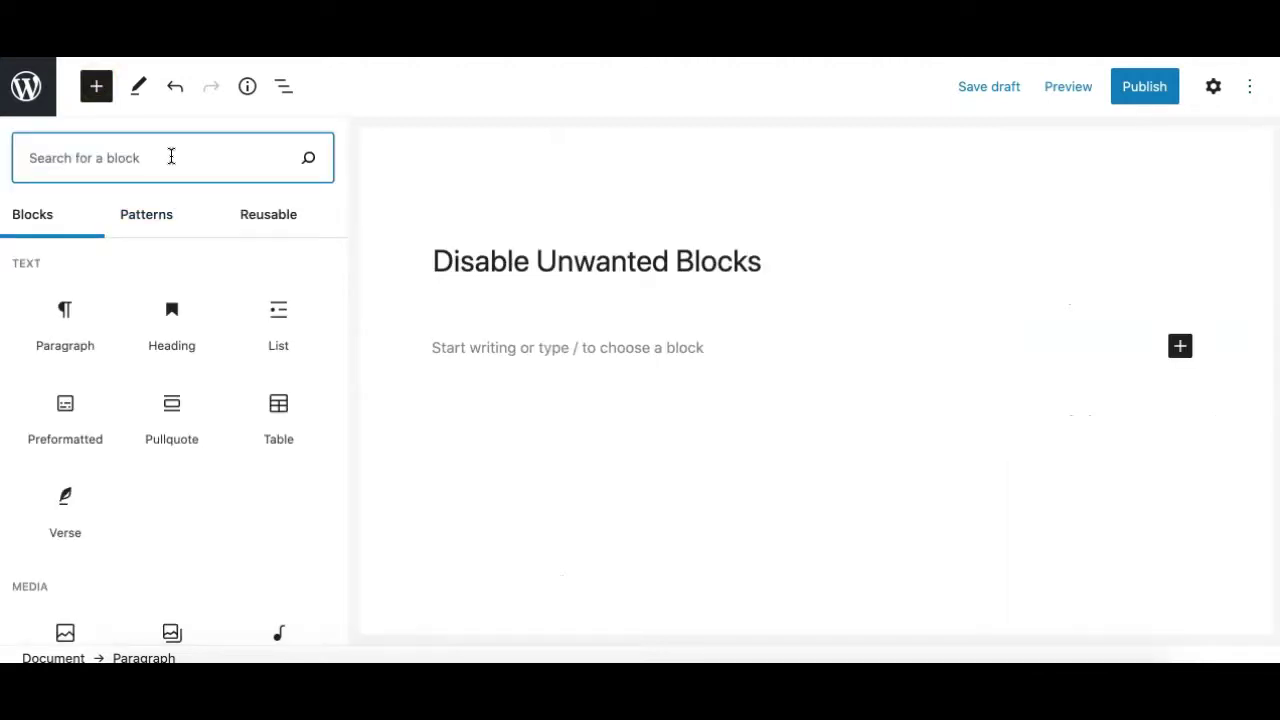
pyautogui.write('quote')
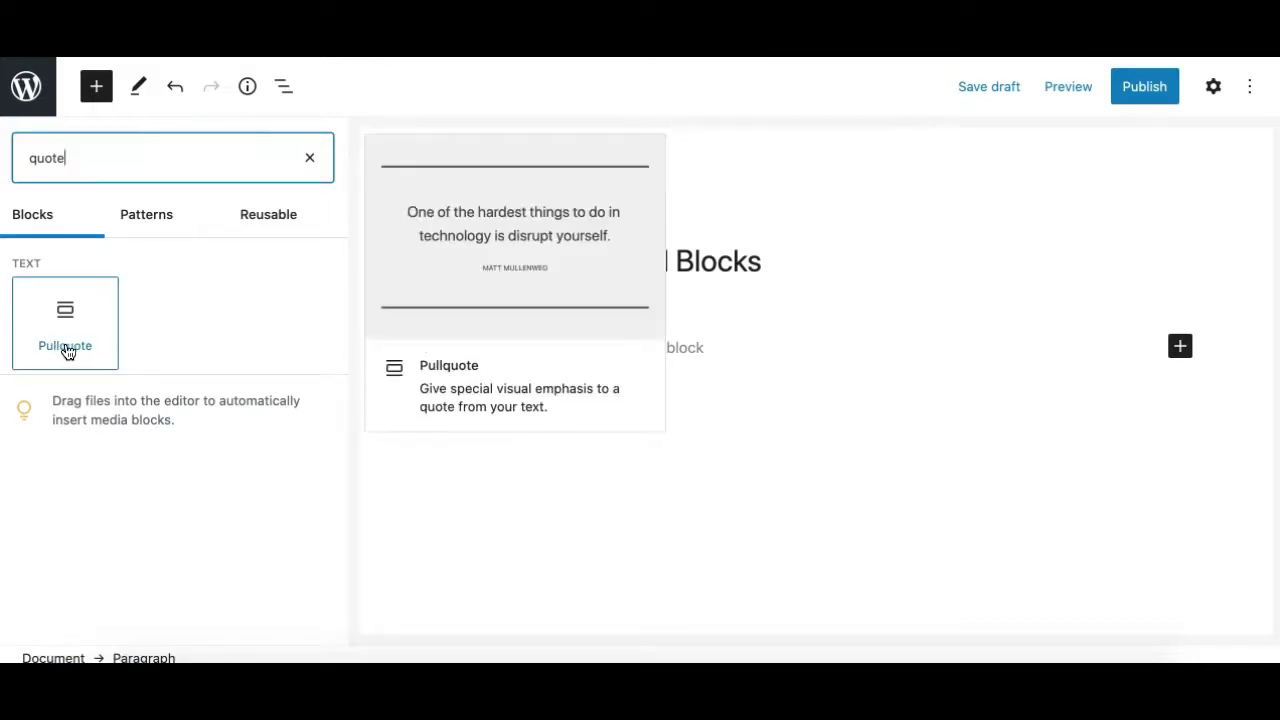
pyautogui.doubleClick(119, 163)
pyautogui.write('head')
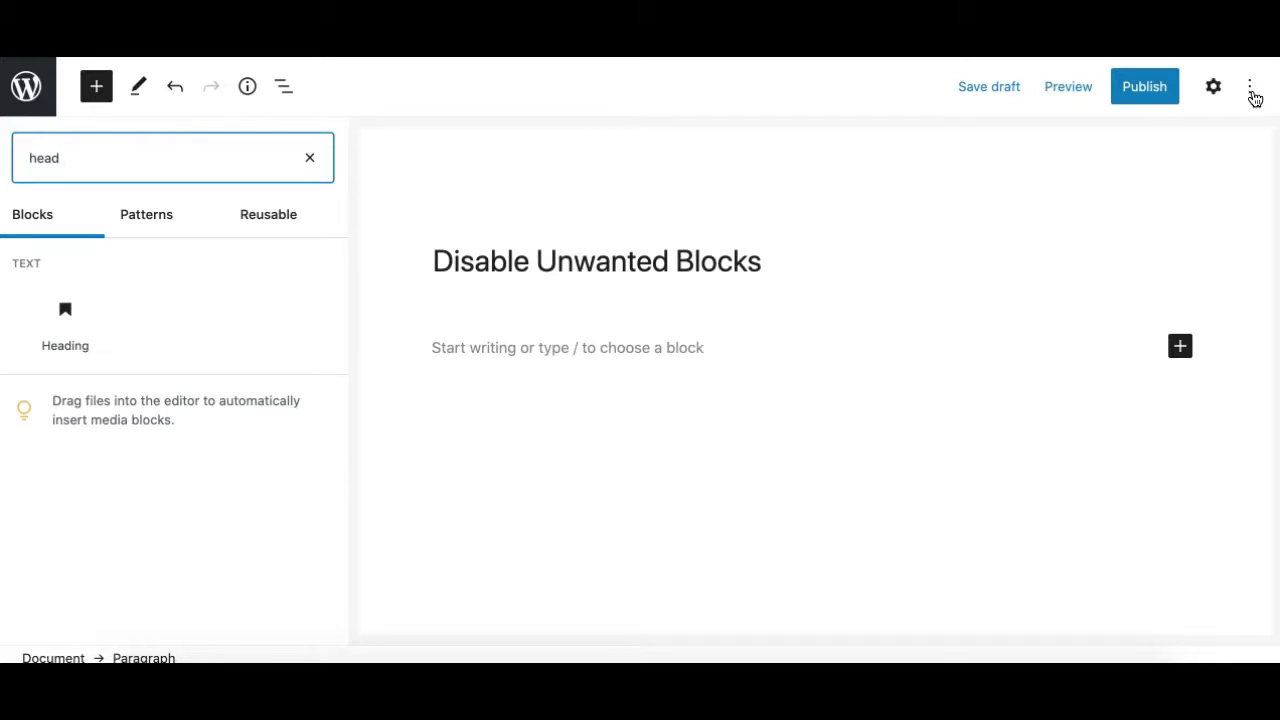
# Step: Reopen the Block Manager, confirm Quote, Code and Classic are still unchecked, and close it
pyautogui.click(1250, 88)
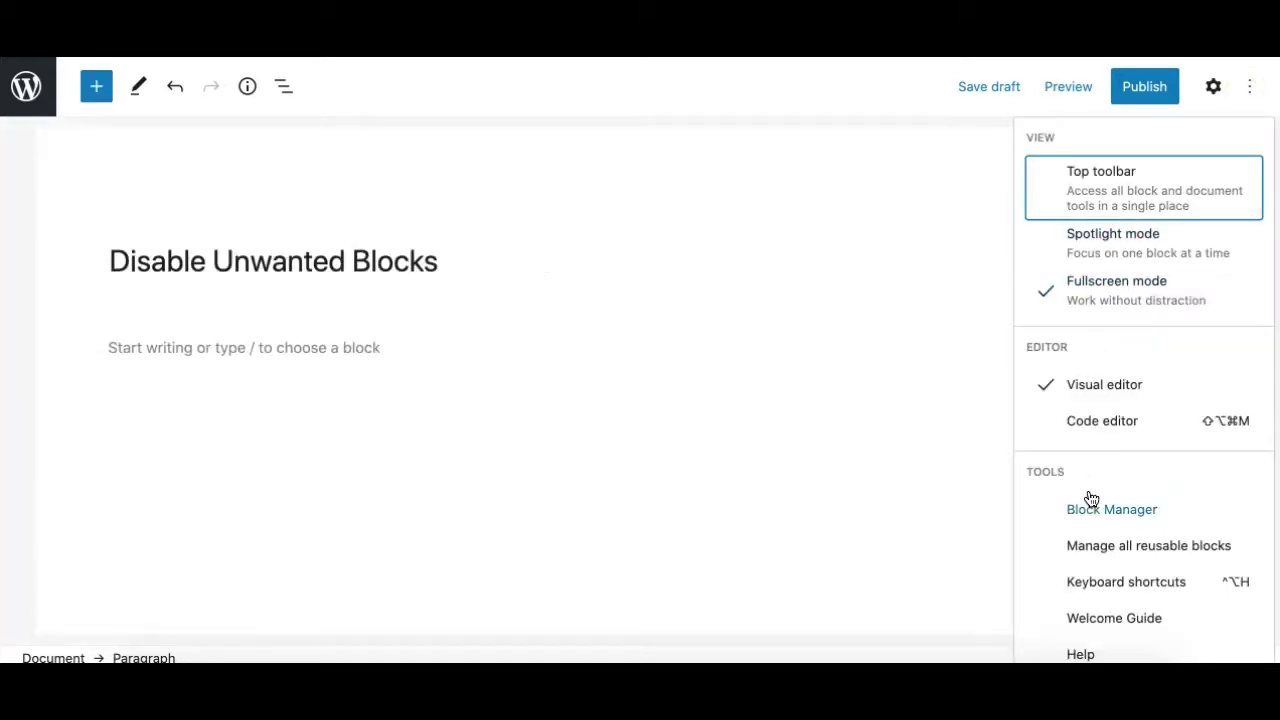
pyautogui.click(1091, 502)
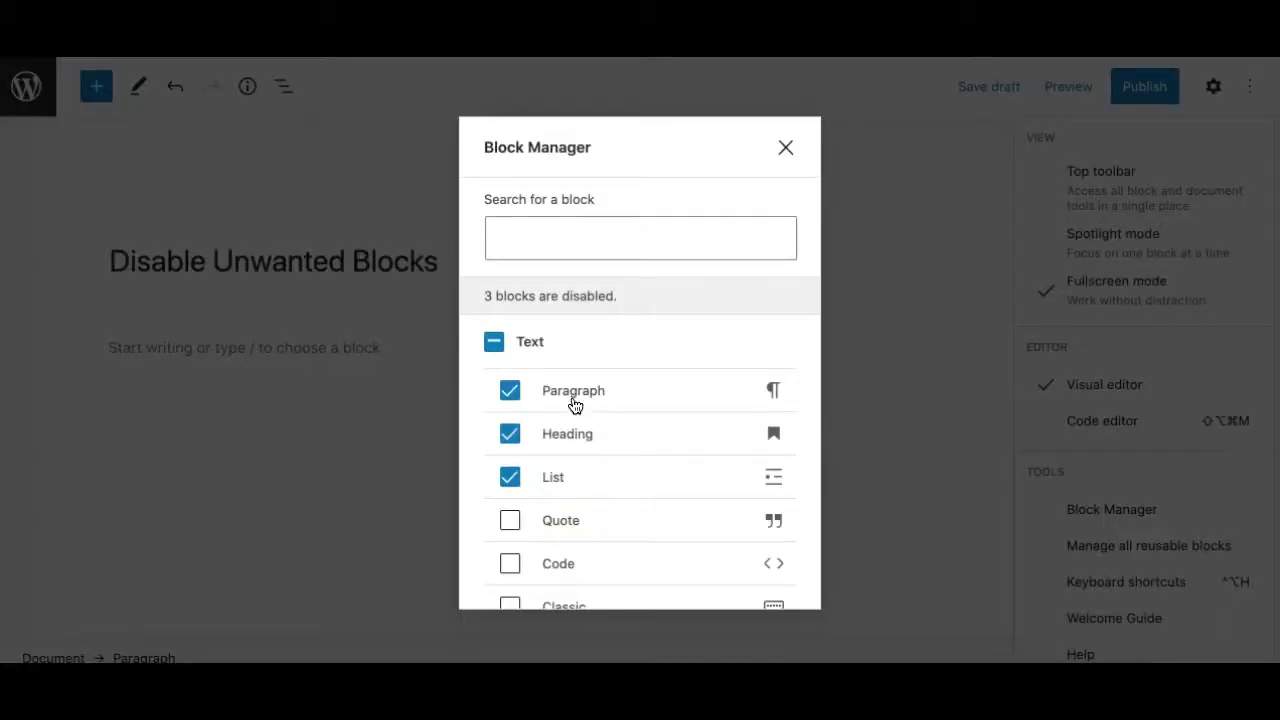
pyautogui.scroll(-3, 665, 492)
pyautogui.scroll(2, 660, 492)
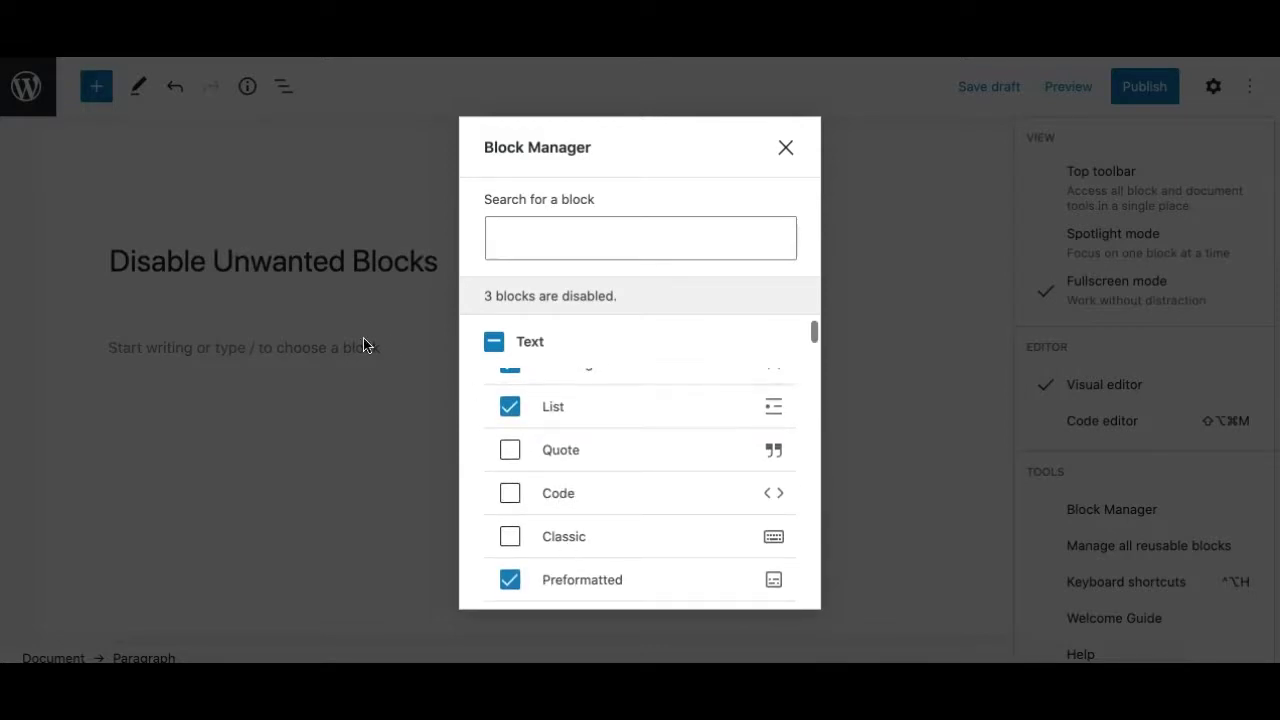
pyautogui.click(324, 310)
# Step: Search the inserter for 'code' to confirm only Shortcode appears, then clear and close it
pyautogui.click(97, 88)
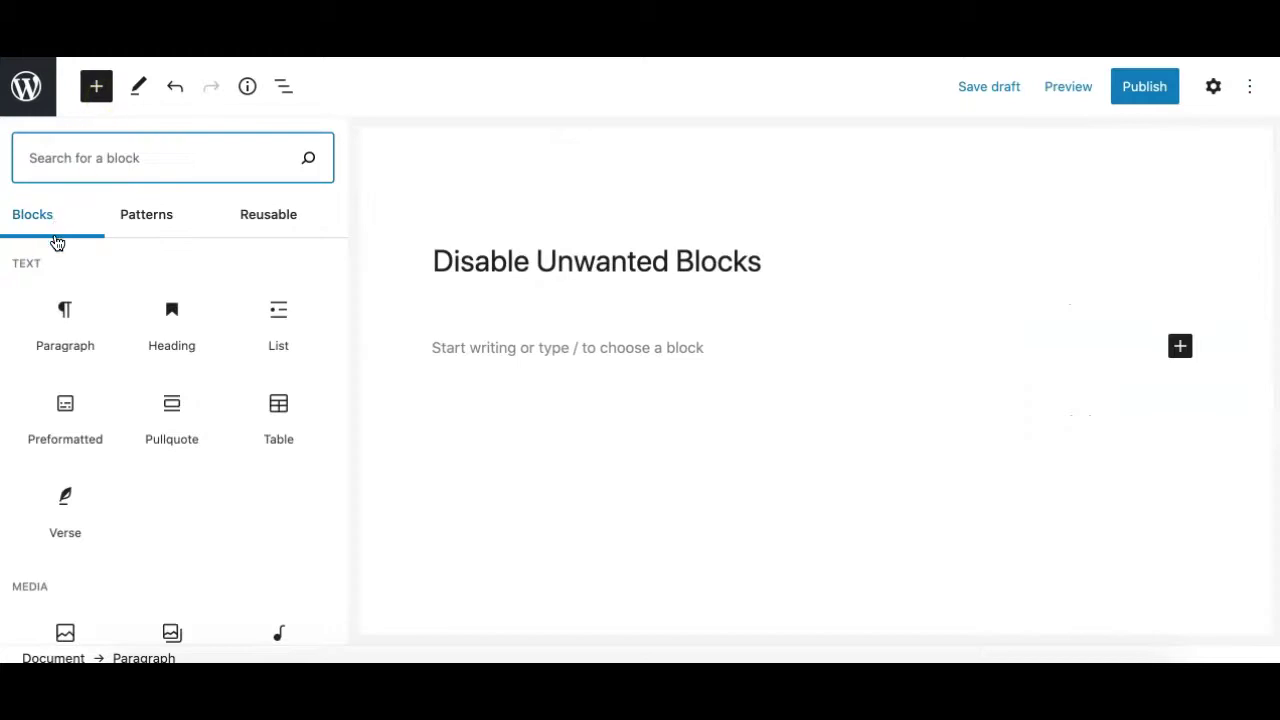
pyautogui.write('code')
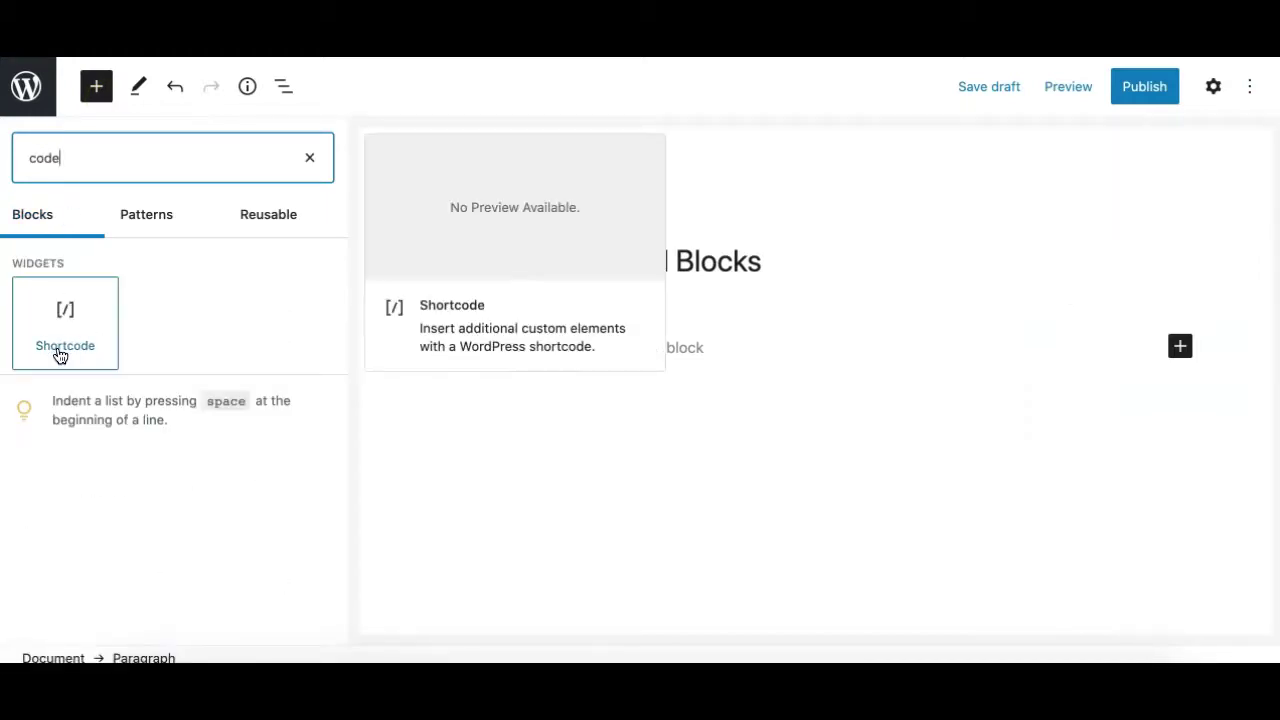
pyautogui.click(311, 158)
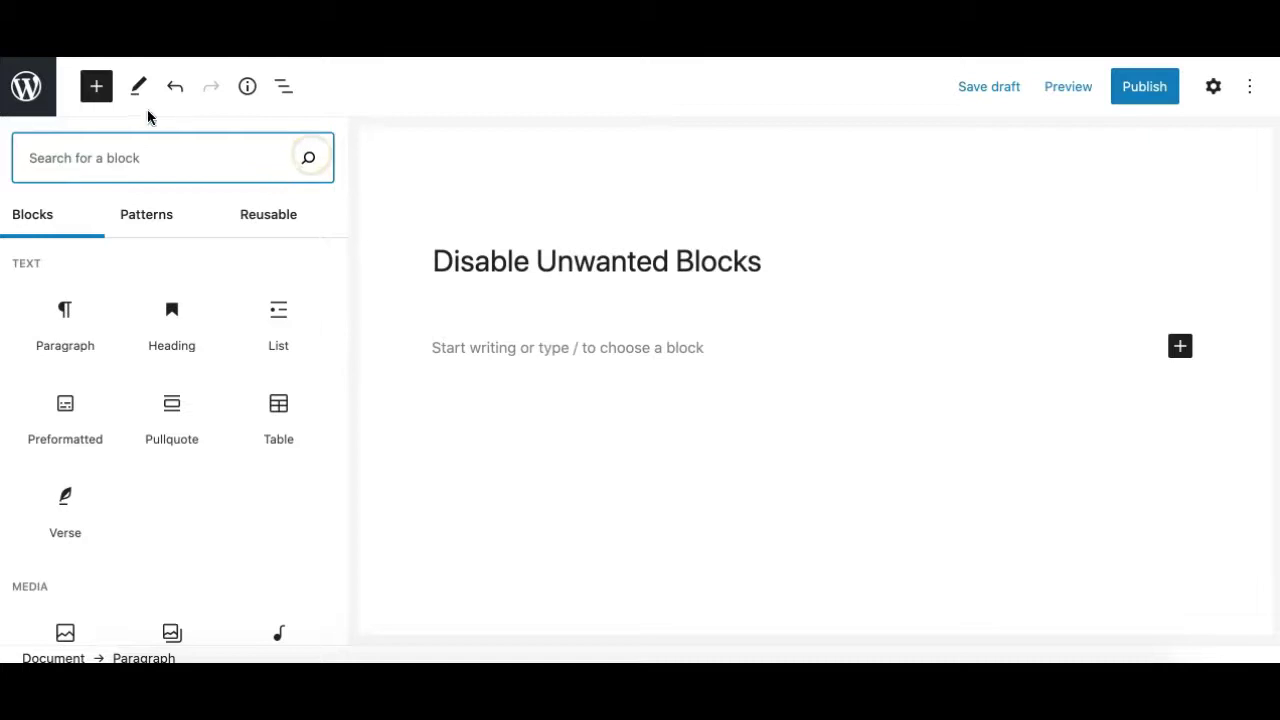
pyautogui.click(96, 86)
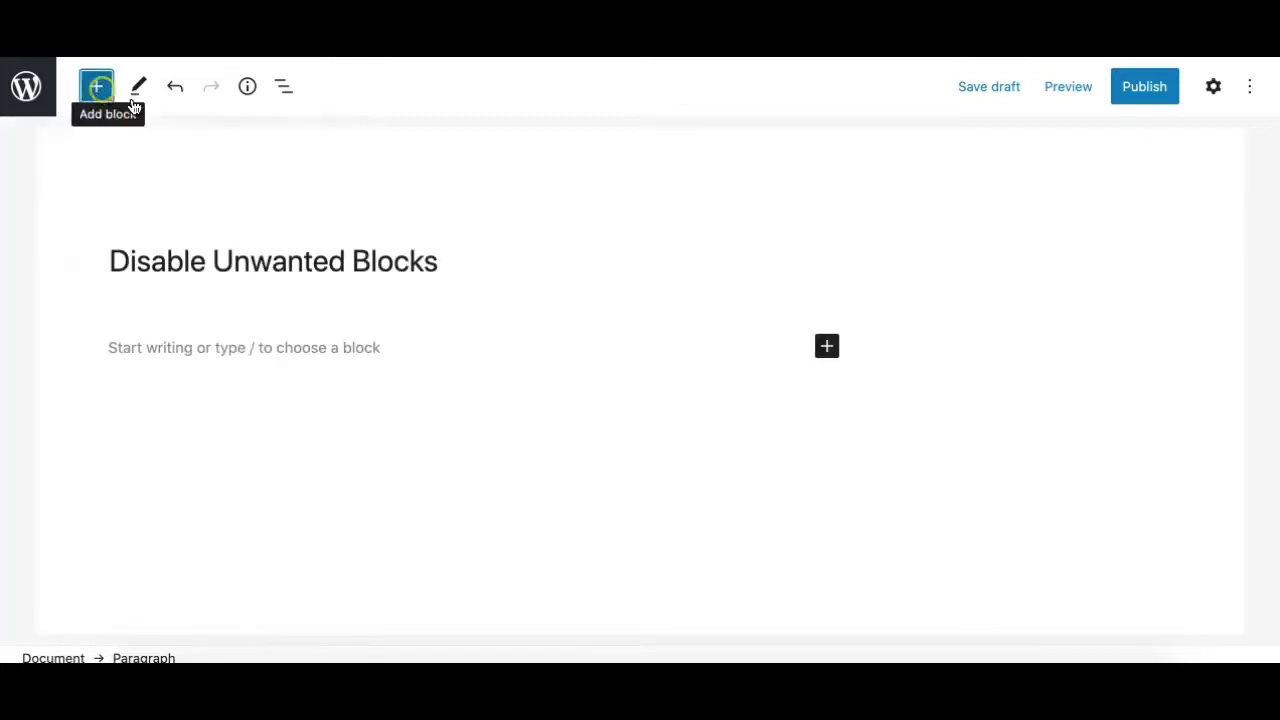
# Step: Type /code in the paragraph to check slash suggestions, then delete the text
pyautogui.click(200, 347)
pyautogui.write('/')
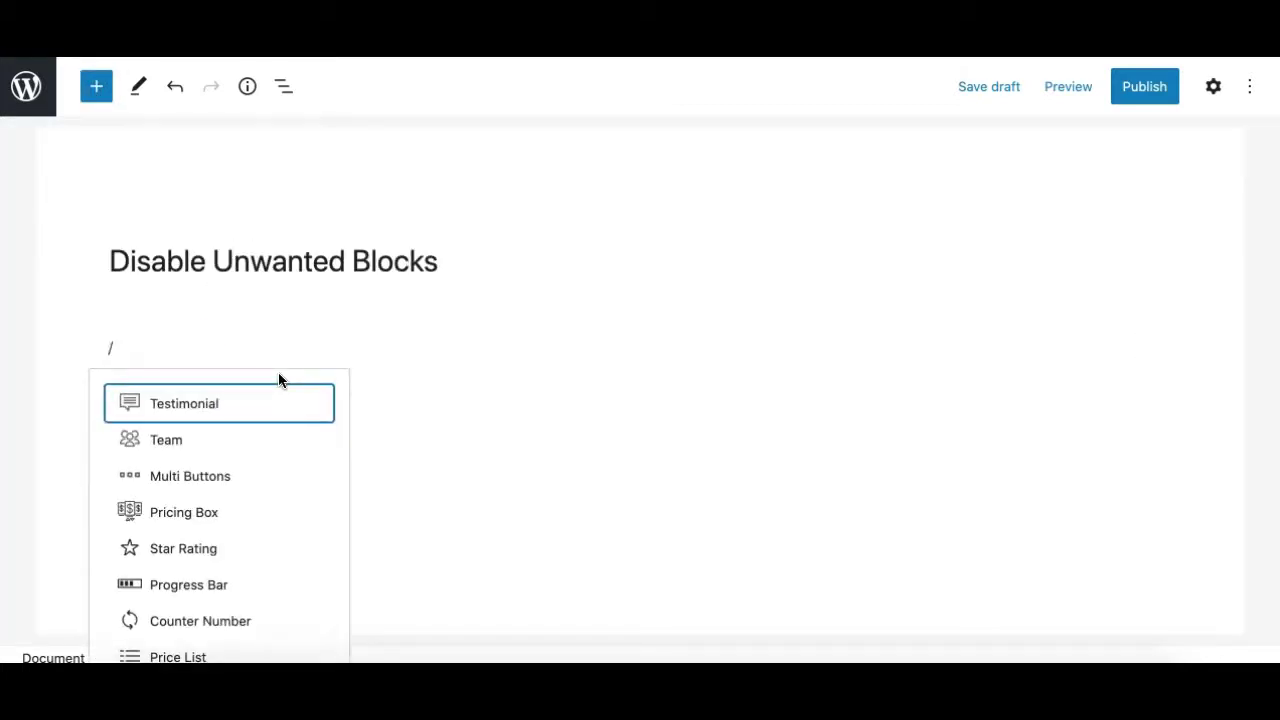
pyautogui.write('code')
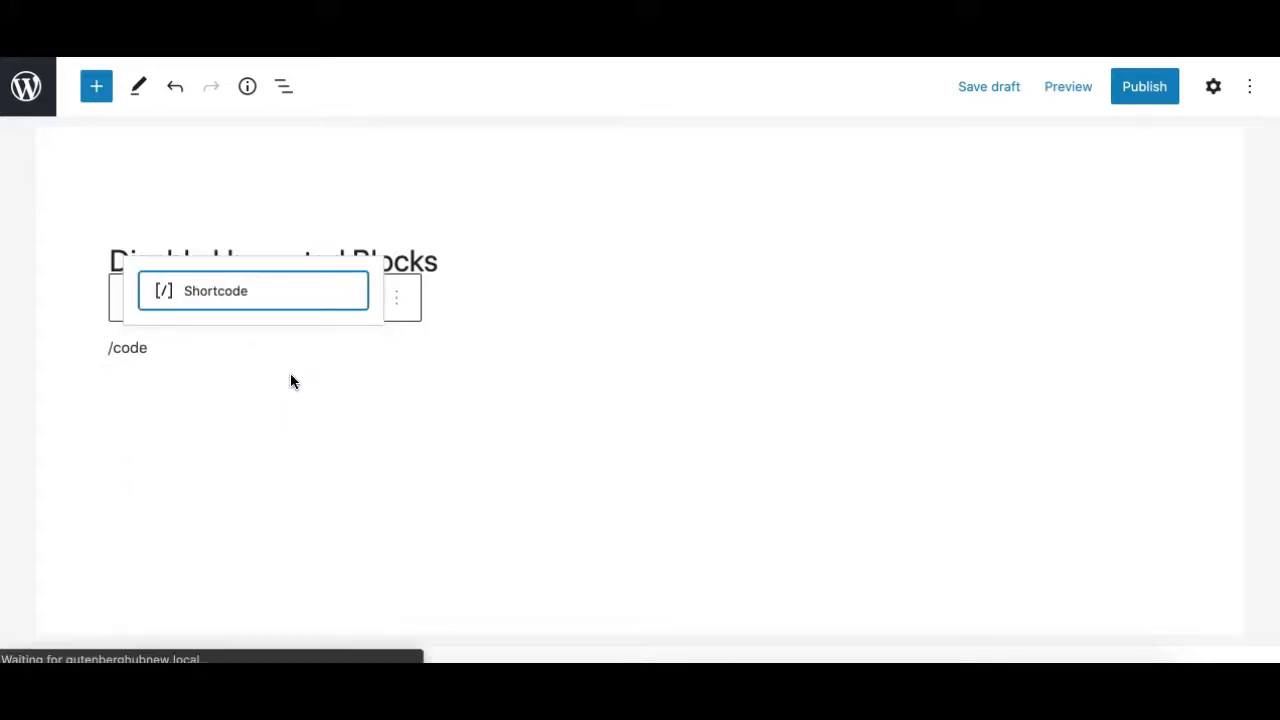
pyautogui.tripleClick(166, 340)
pyautogui.press('BackSpace')
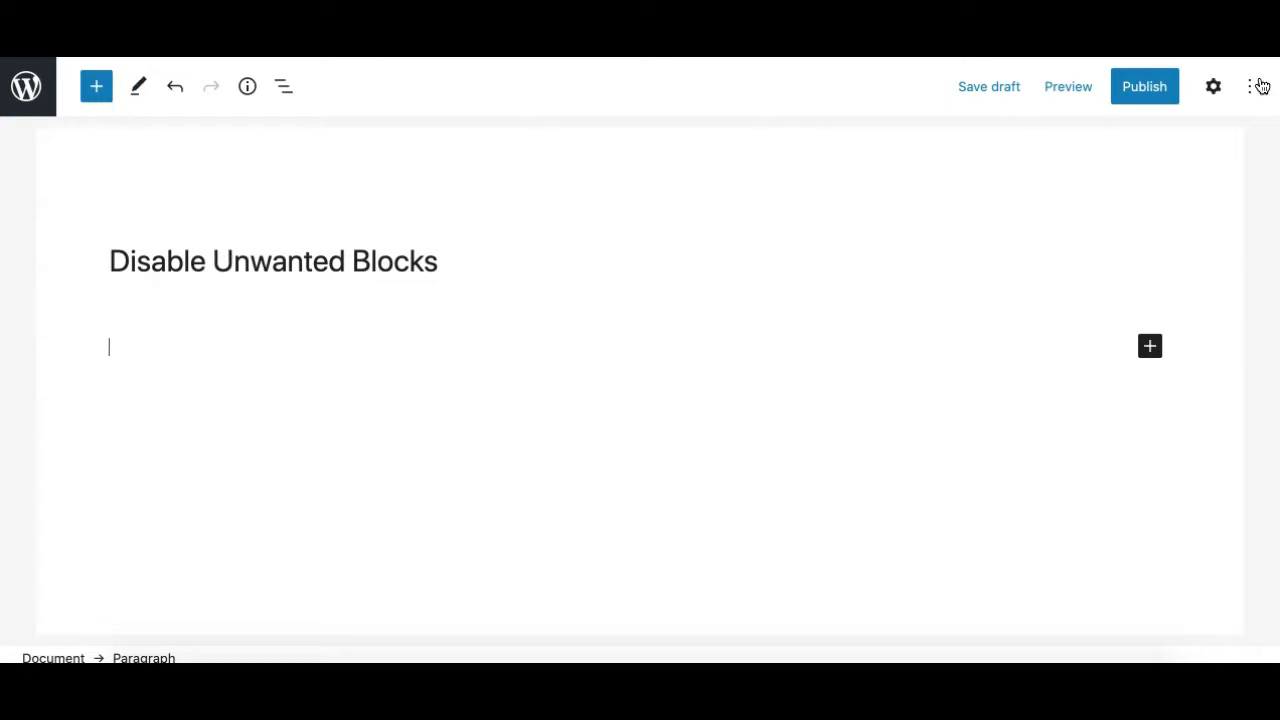
# Step: Open the Block Manager, search its list for 'code', then clear the search
pyautogui.click(1259, 86)
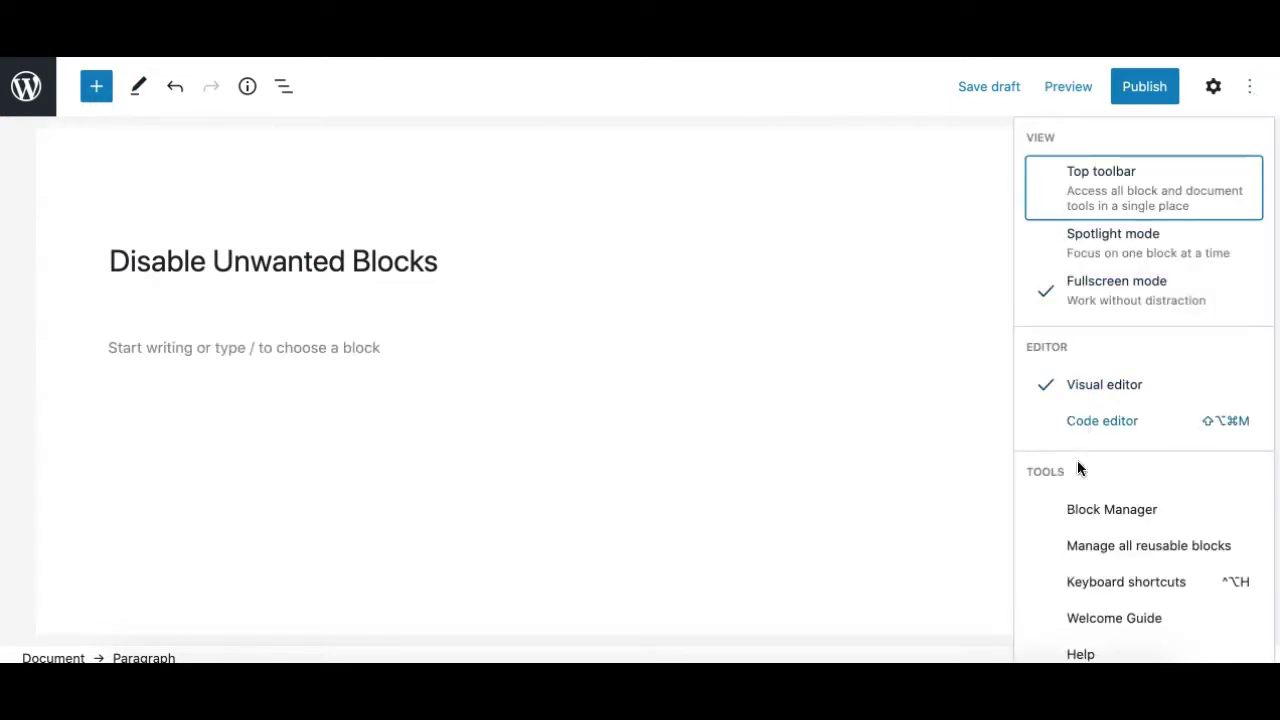
pyautogui.click(1088, 515)
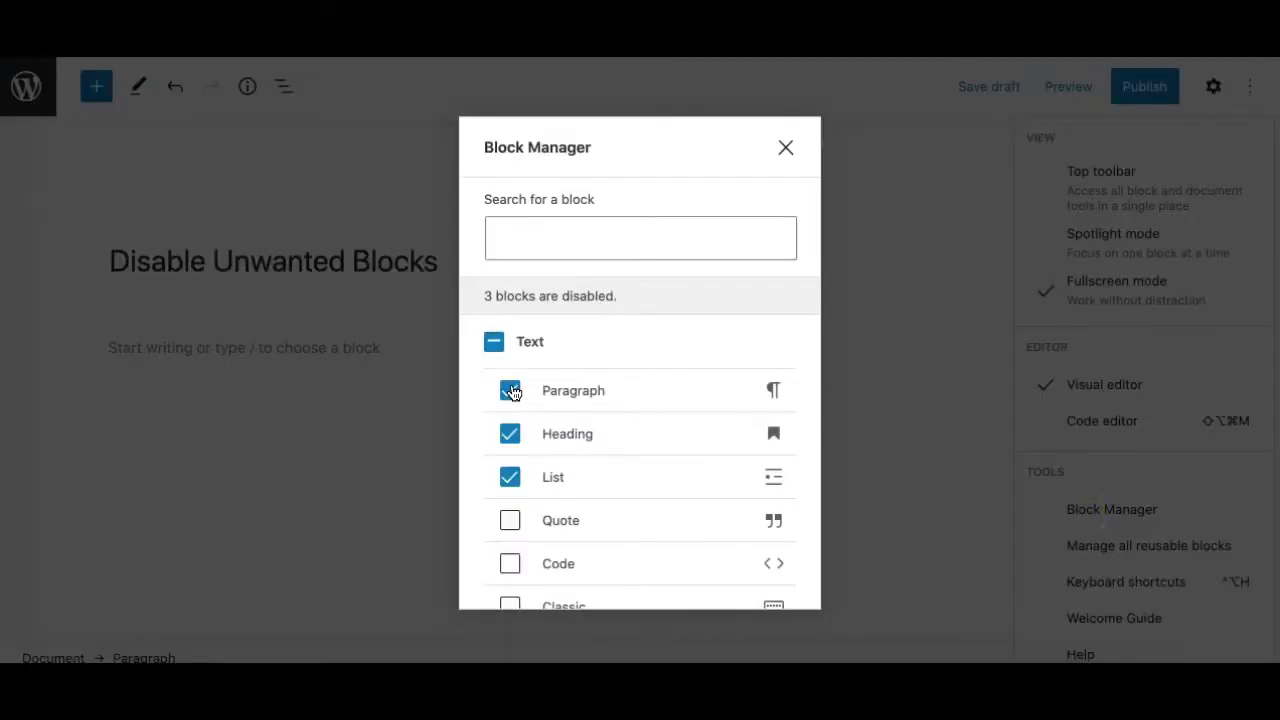
pyautogui.click(565, 241)
pyautogui.write('code')
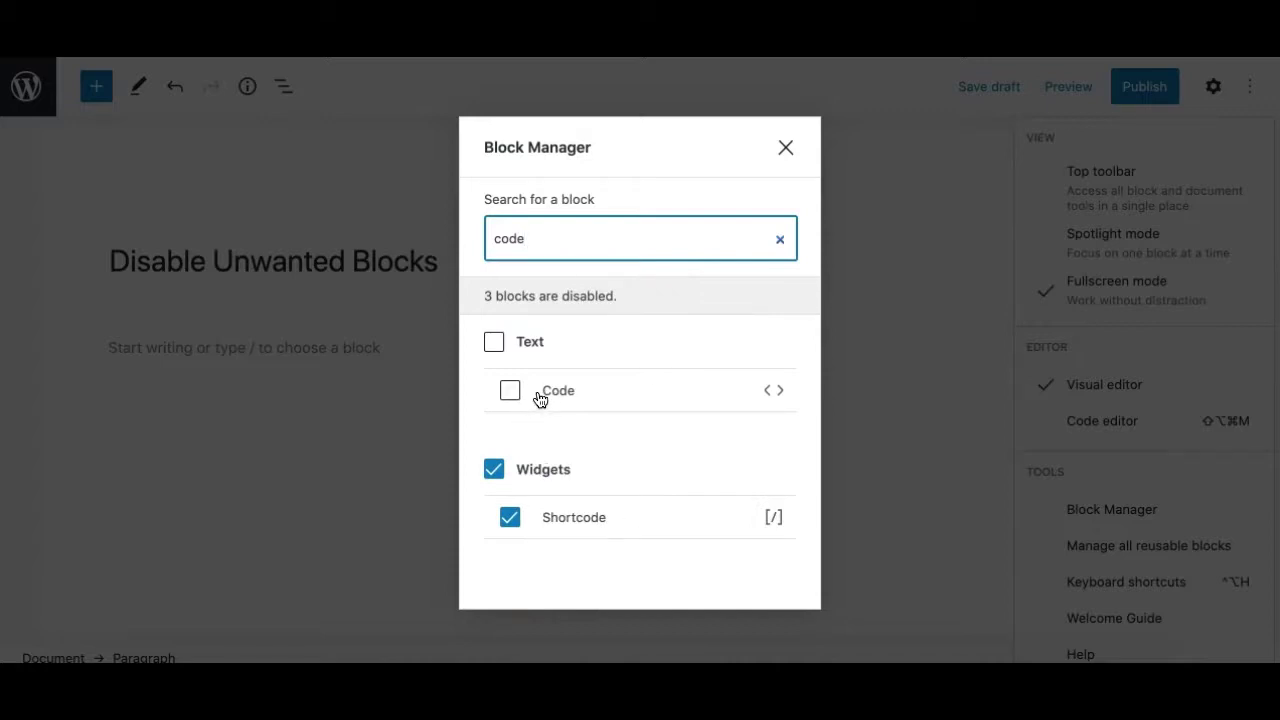
pyautogui.click(780, 239)
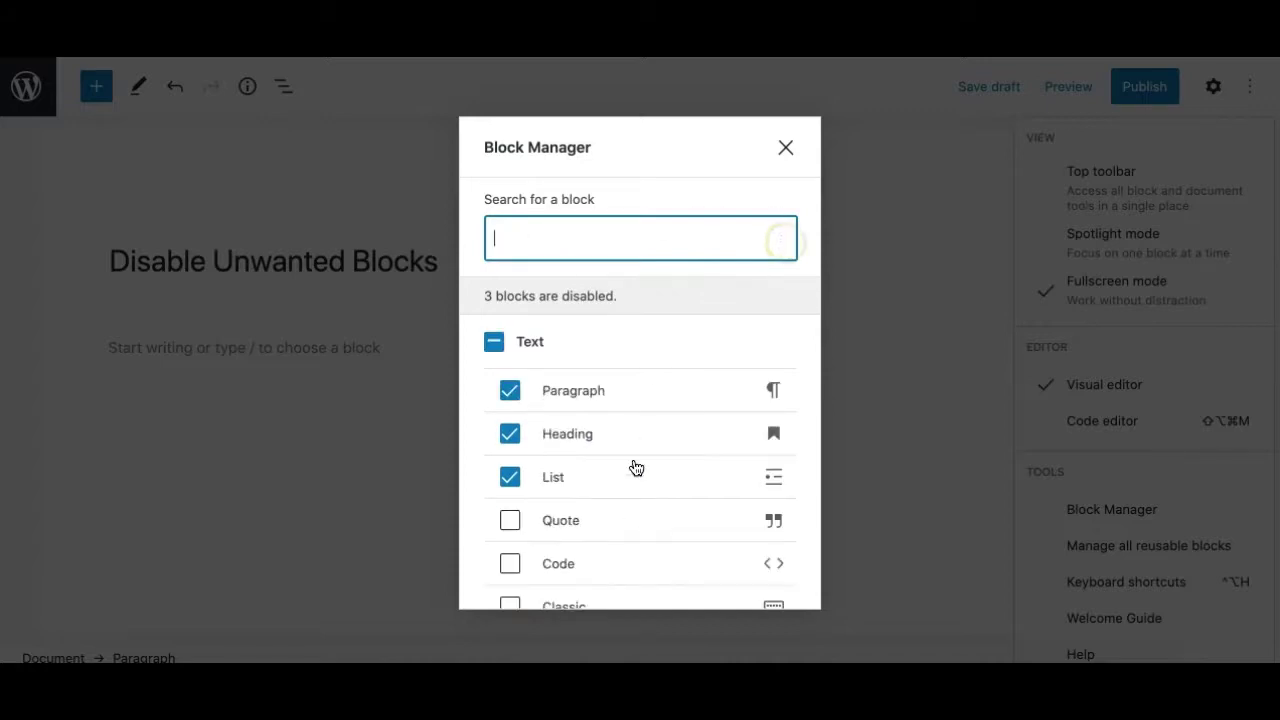
# Step: Re-enable the Quote, Code and Classic blocks
pyautogui.scroll(-2, 524, 518)
pyautogui.click(510, 414)
pyautogui.click(510, 456)
pyautogui.click(510, 496)
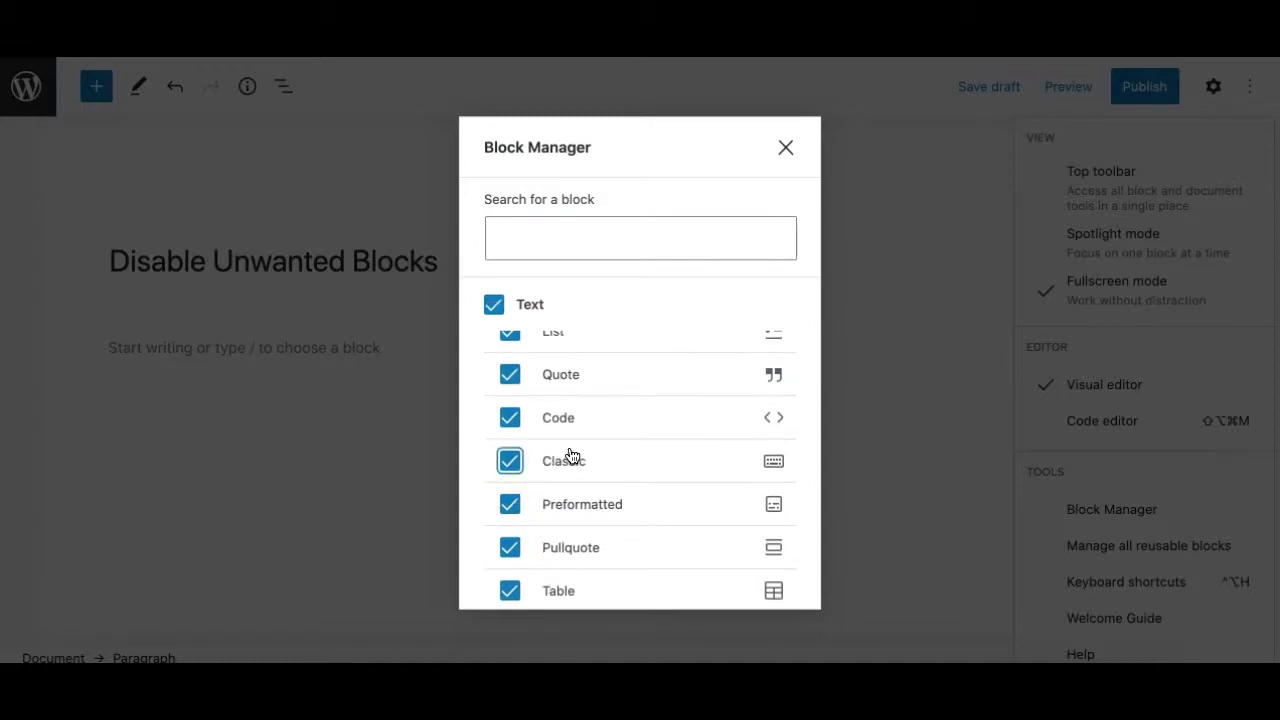
# Step: Uncheck the whole Embeds category, bringing the disabled block total to 32
pyautogui.scroll(2, 557, 314)
pyautogui.scroll(-2, 571, 486)
pyautogui.scroll(-4, 576, 484)
pyautogui.scroll(-2, 576, 484)
pyautogui.scroll(2, 576, 484)
pyautogui.scroll(-5, 576, 484)
pyautogui.scroll(-3, 576, 484)
pyautogui.scroll(-5, 576, 484)
pyautogui.scroll(-5, 576, 484)
pyautogui.scroll(-3, 576, 484)
pyautogui.scroll(4, 576, 484)
pyautogui.scroll(3, 576, 484)
pyautogui.scroll(4, 571, 486)
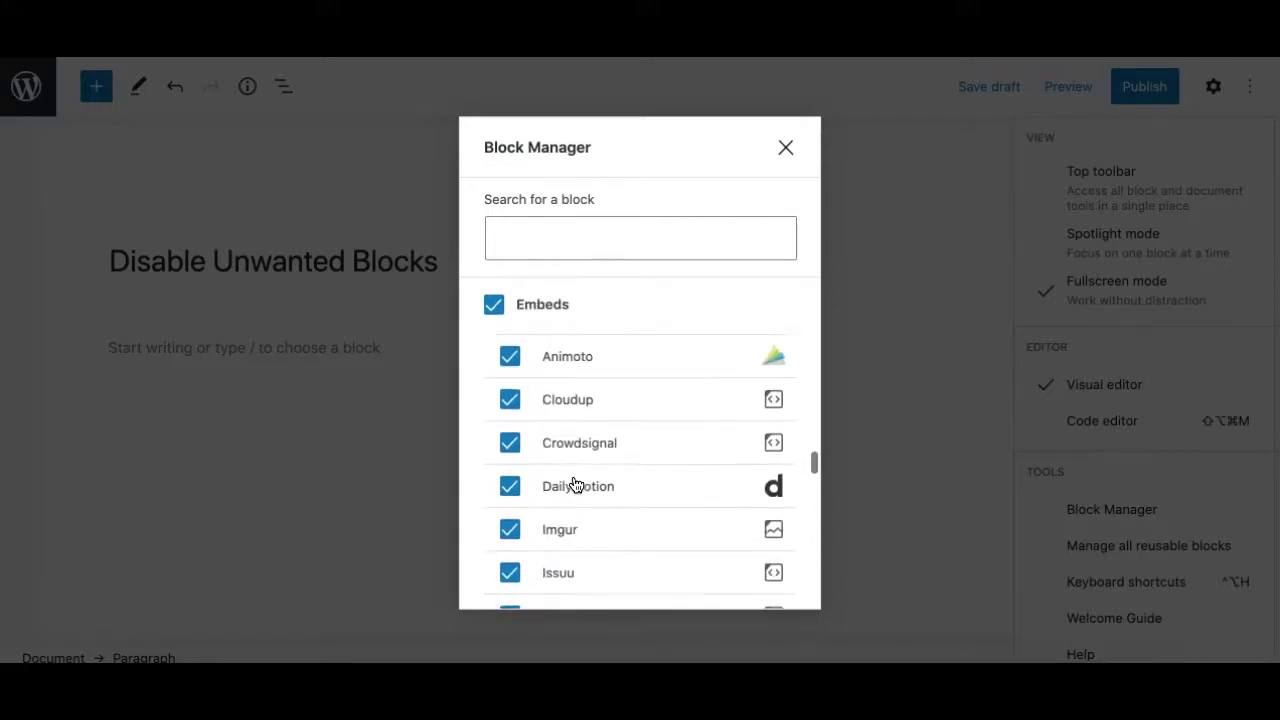
pyautogui.scroll(-5, 572, 455)
pyautogui.scroll(-2, 572, 460)
pyautogui.scroll(1, 572, 460)
pyautogui.scroll(1, 572, 460)
pyautogui.click(494, 304)
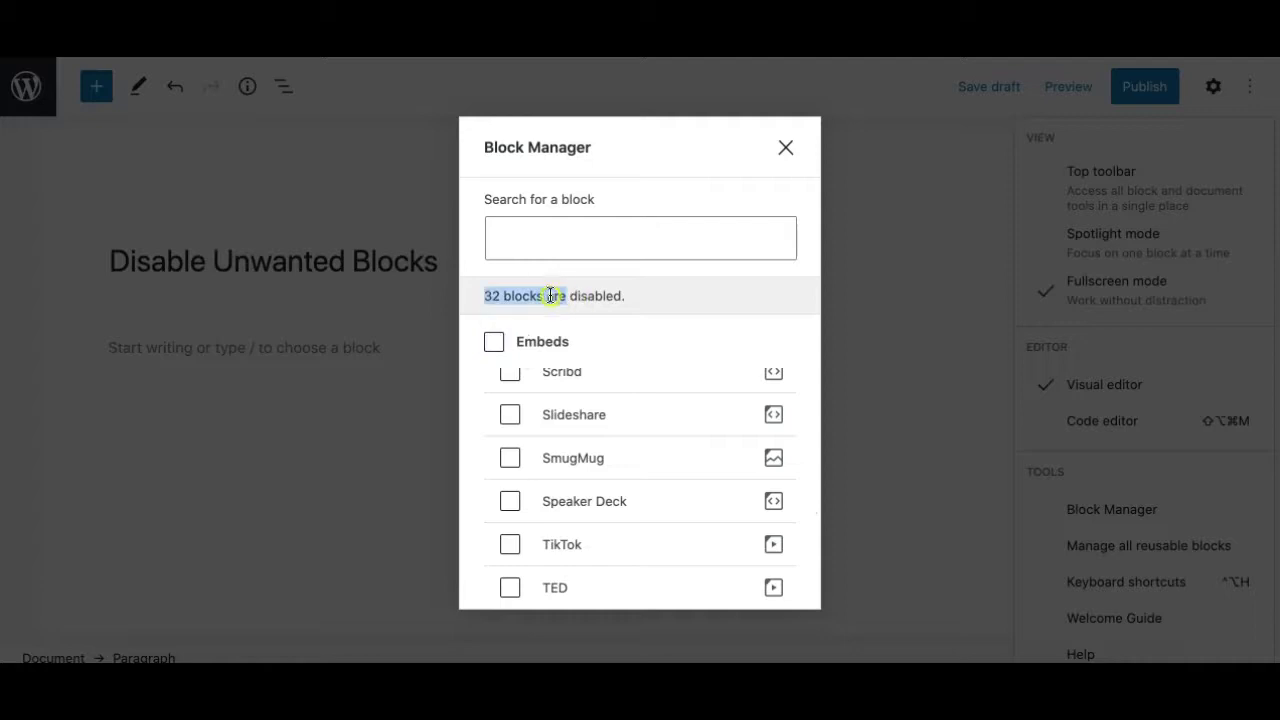
pyautogui.moveTo(484, 297); pyautogui.dragTo(664, 294)
# Step: Close the Block Manager and browse the inserter: Quote, Code, Classic are back, Embeds gone
pyautogui.click(785, 147)
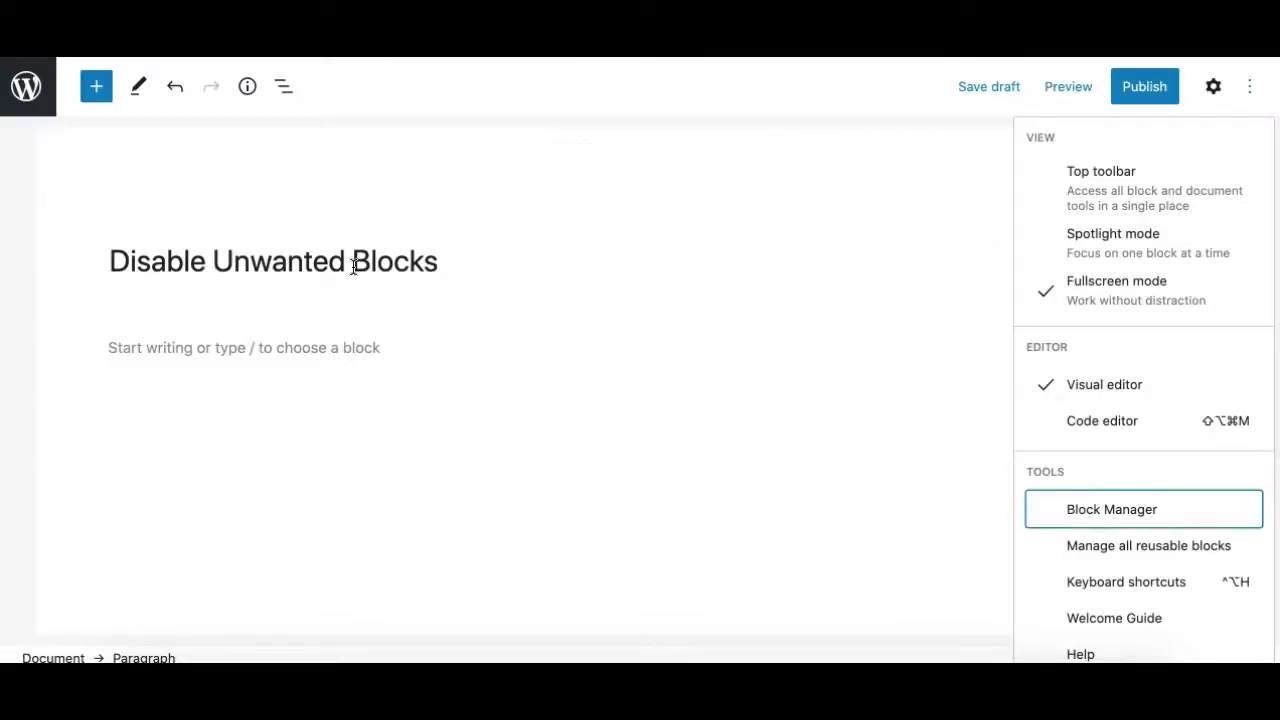
pyautogui.click(96, 86)
pyautogui.scroll(-2, 149, 337)
pyautogui.scroll(-4, 149, 337)
pyautogui.scroll(-2, 148, 341)
pyautogui.scroll(-5, 146, 340)
pyautogui.scroll(-4, 146, 340)
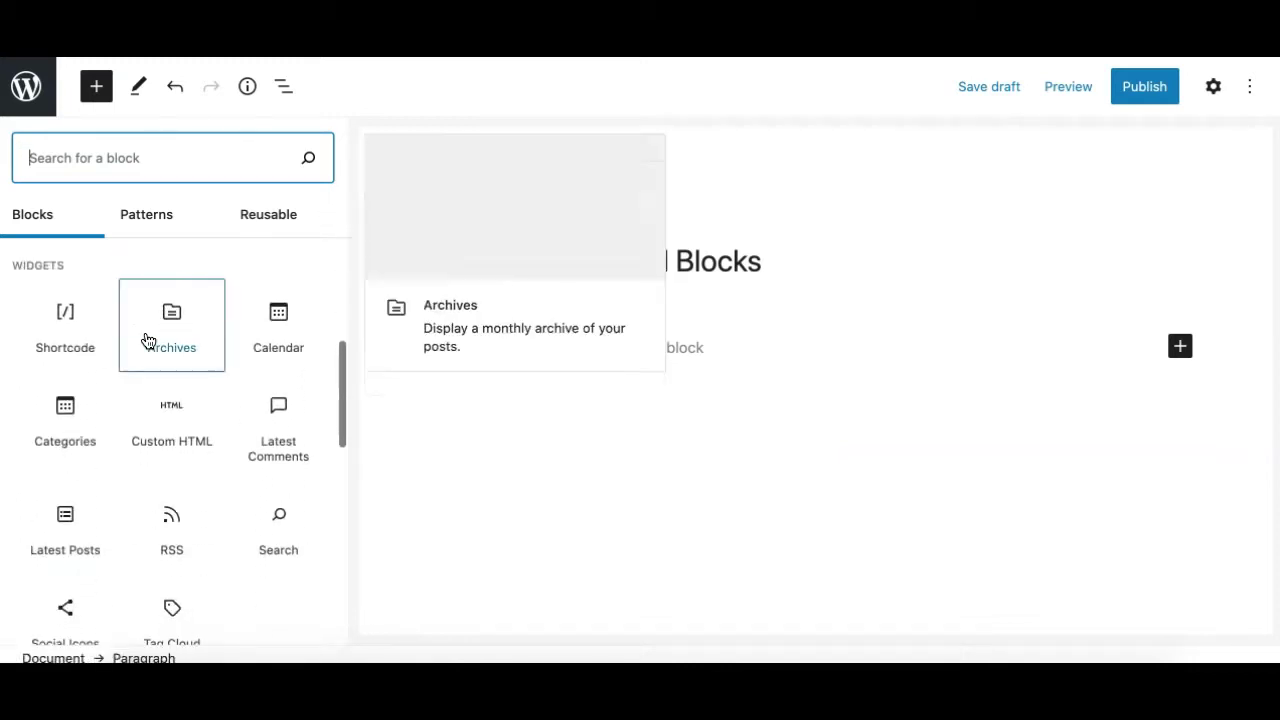
pyautogui.scroll(-4, 145, 530)
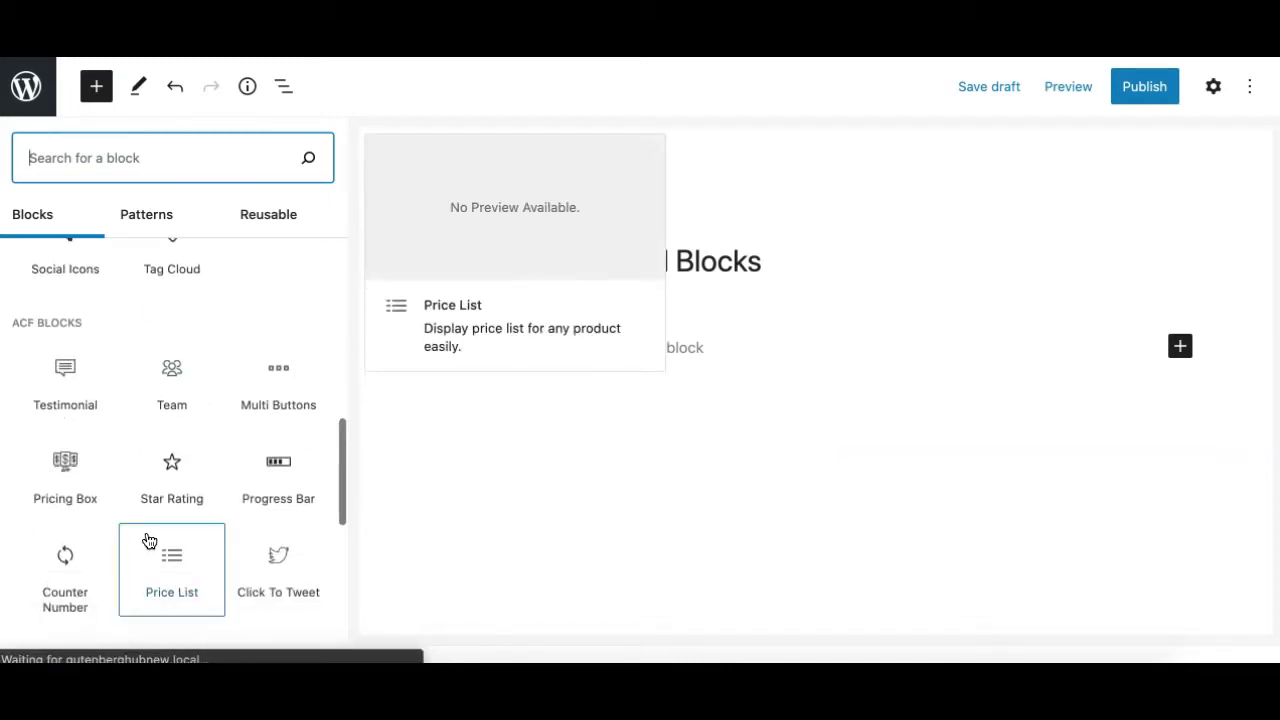
pyautogui.scroll(-3, 135, 488)
pyautogui.scroll(-2, 135, 488)
pyautogui.scroll(-4, 135, 488)
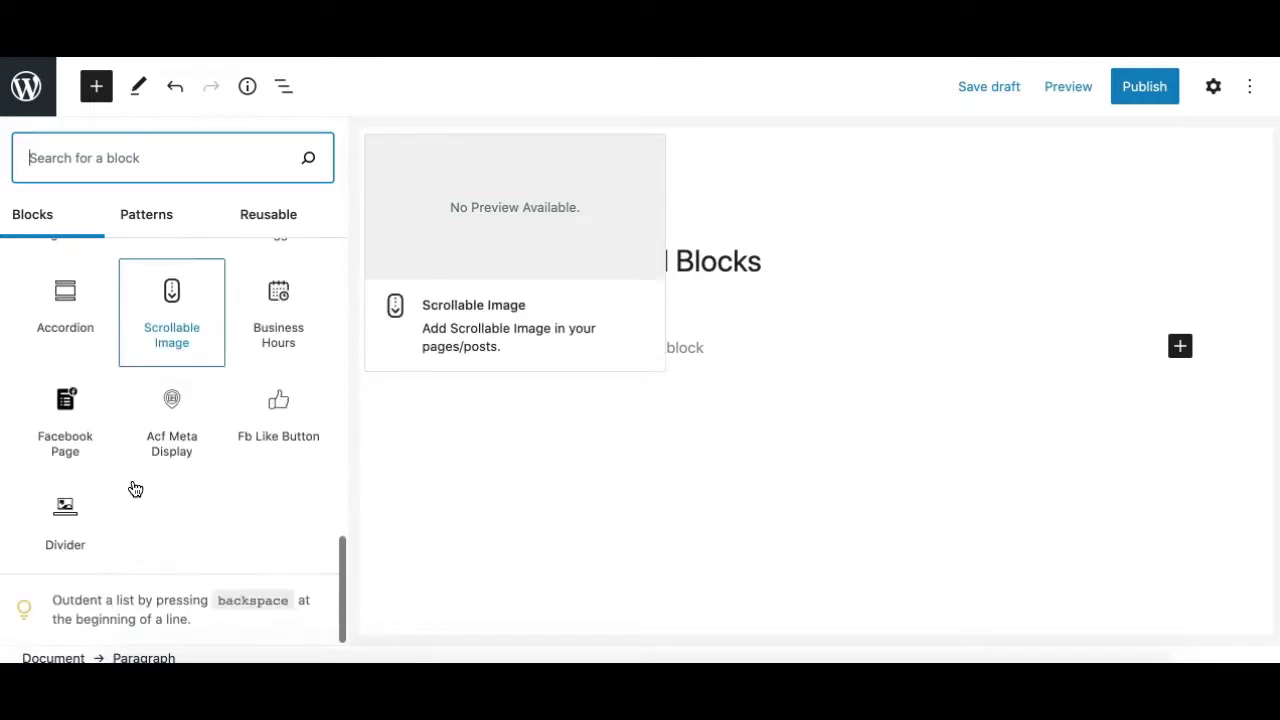
pyautogui.scroll(10, 135, 488)
pyautogui.scroll(10, 135, 488)
pyautogui.scroll(2, 135, 488)
pyautogui.scroll(-5, 135, 488)
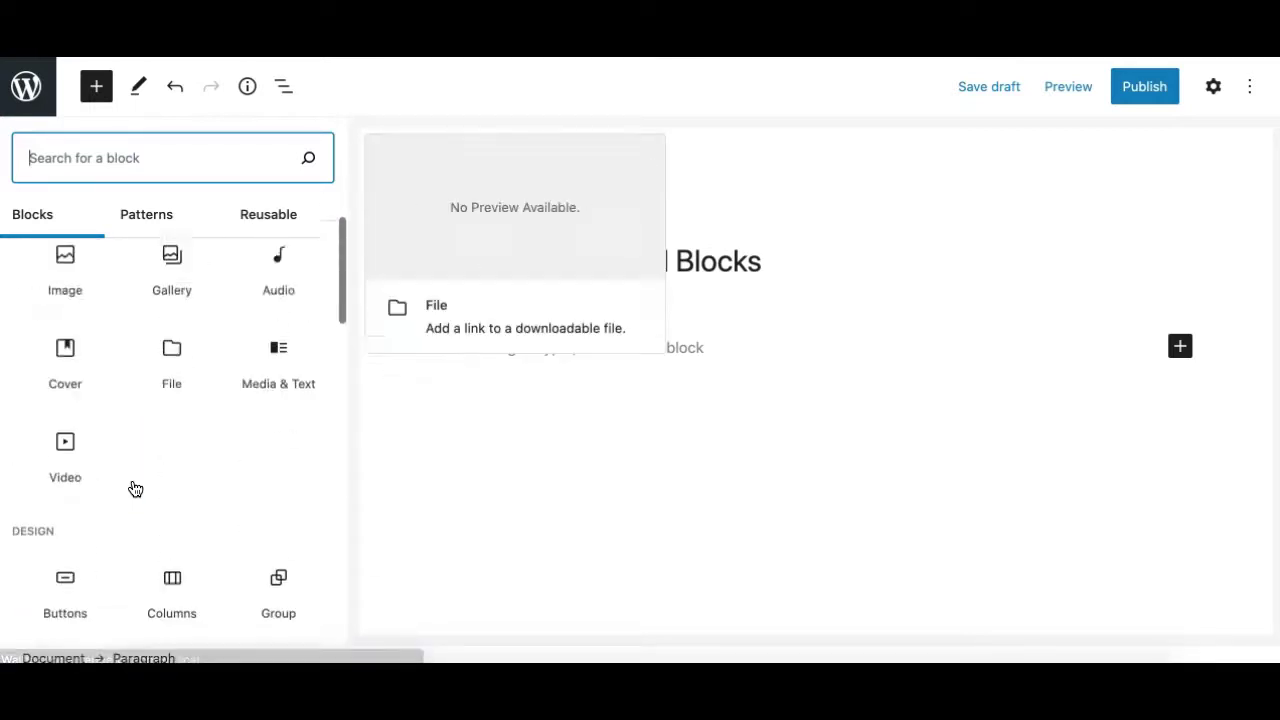
pyautogui.scroll(-2, 135, 488)
pyautogui.scroll(-2, 135, 488)
pyautogui.scroll(3, 135, 488)
pyautogui.scroll(-2, 130, 489)
pyautogui.scroll(-3, 186, 400)
pyautogui.scroll(-3, 186, 397)
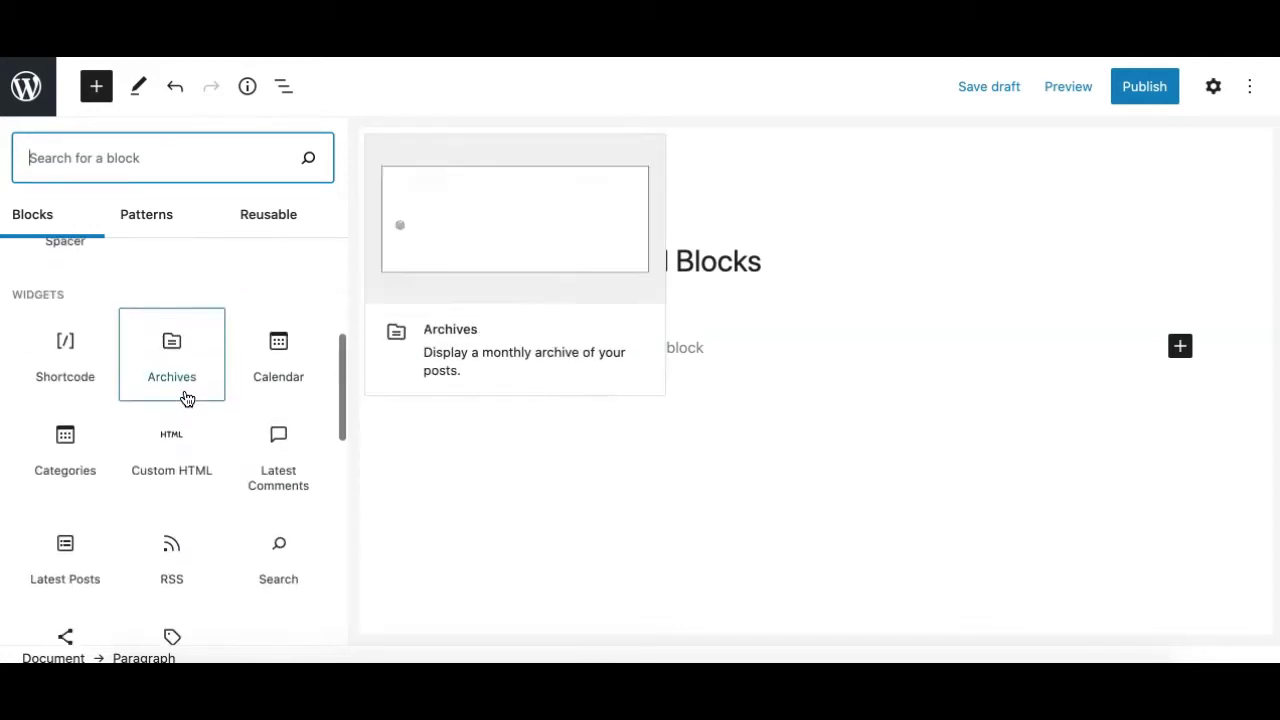
# Step: In the Block Manager, untick the whole Widgets group to disable all widget blocks
pyautogui.click(1250, 100)
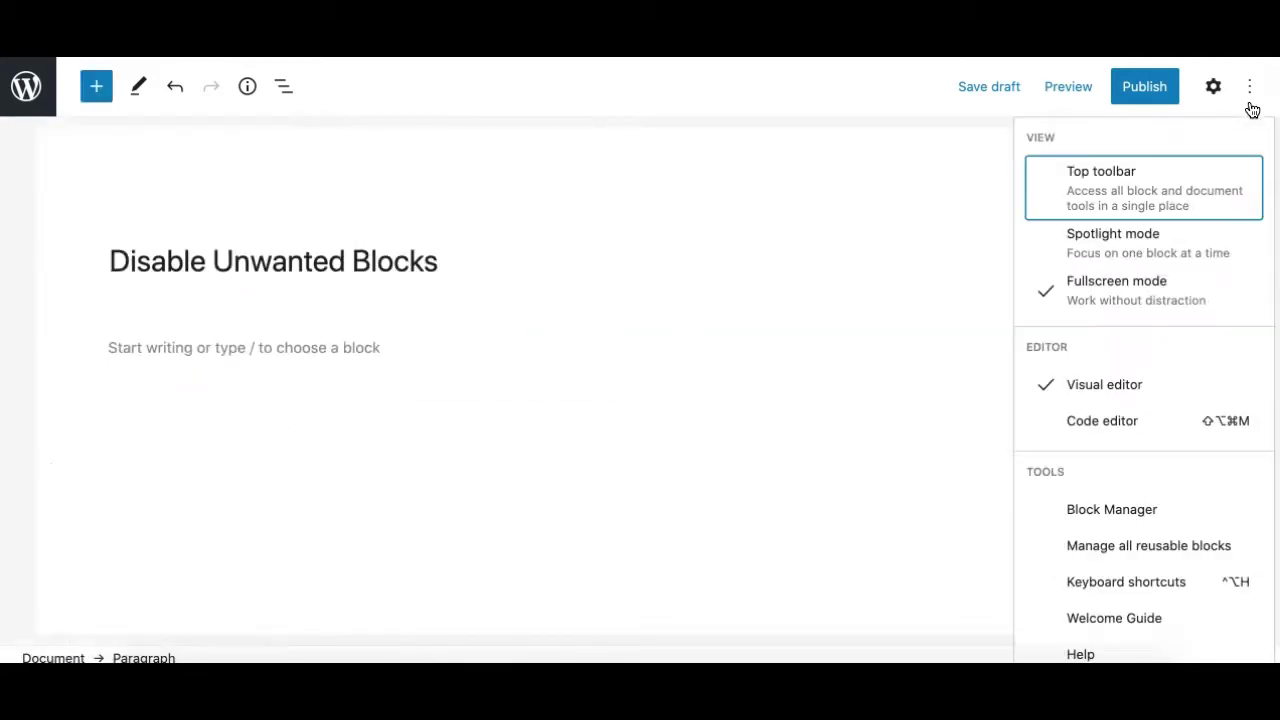
pyautogui.click(1088, 512)
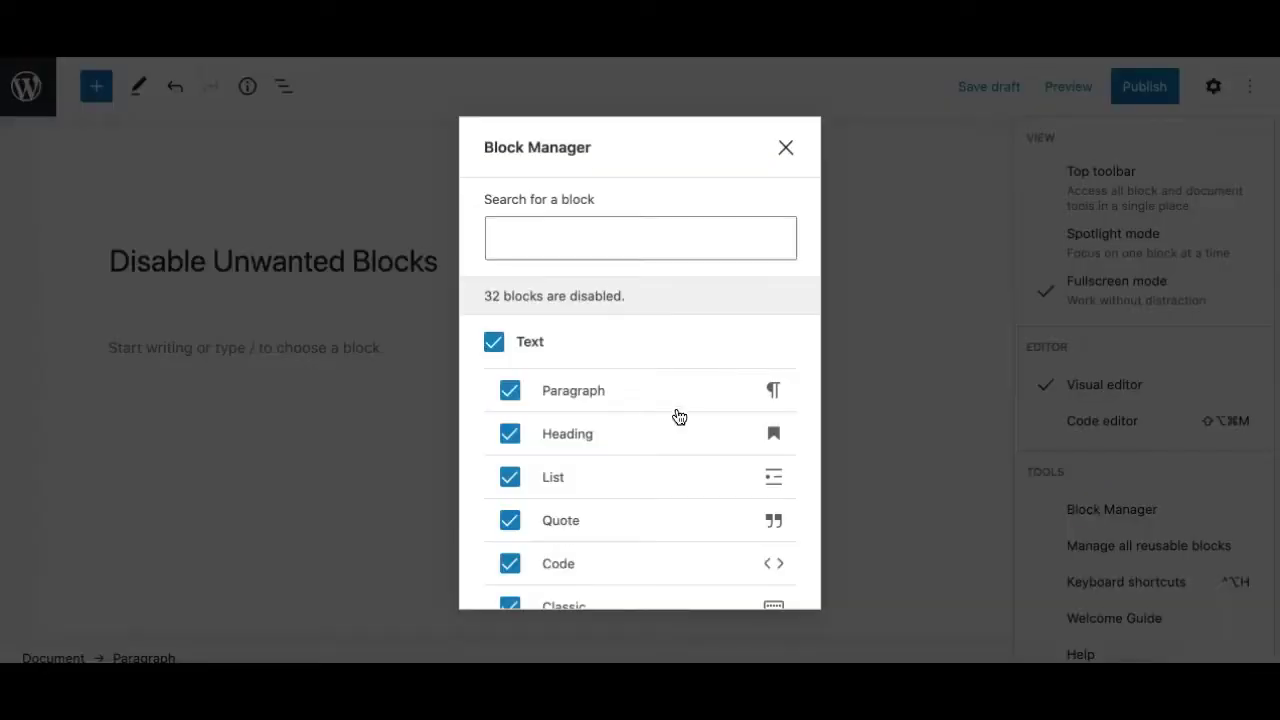
pyautogui.scroll(-5, 571, 362)
pyautogui.scroll(-5, 571, 362)
pyautogui.scroll(-2, 594, 497)
pyautogui.scroll(-5, 598, 497)
pyautogui.scroll(-2, 598, 497)
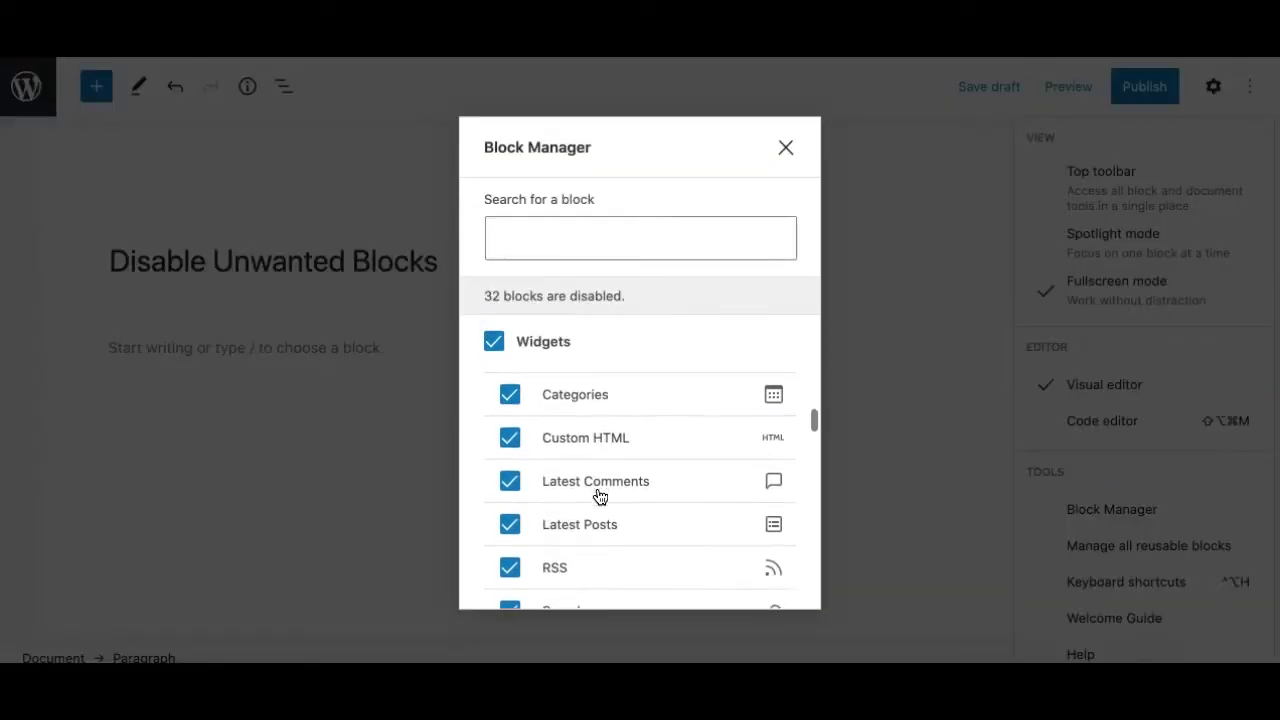
pyautogui.click(493, 344)
pyautogui.click(776, 150)
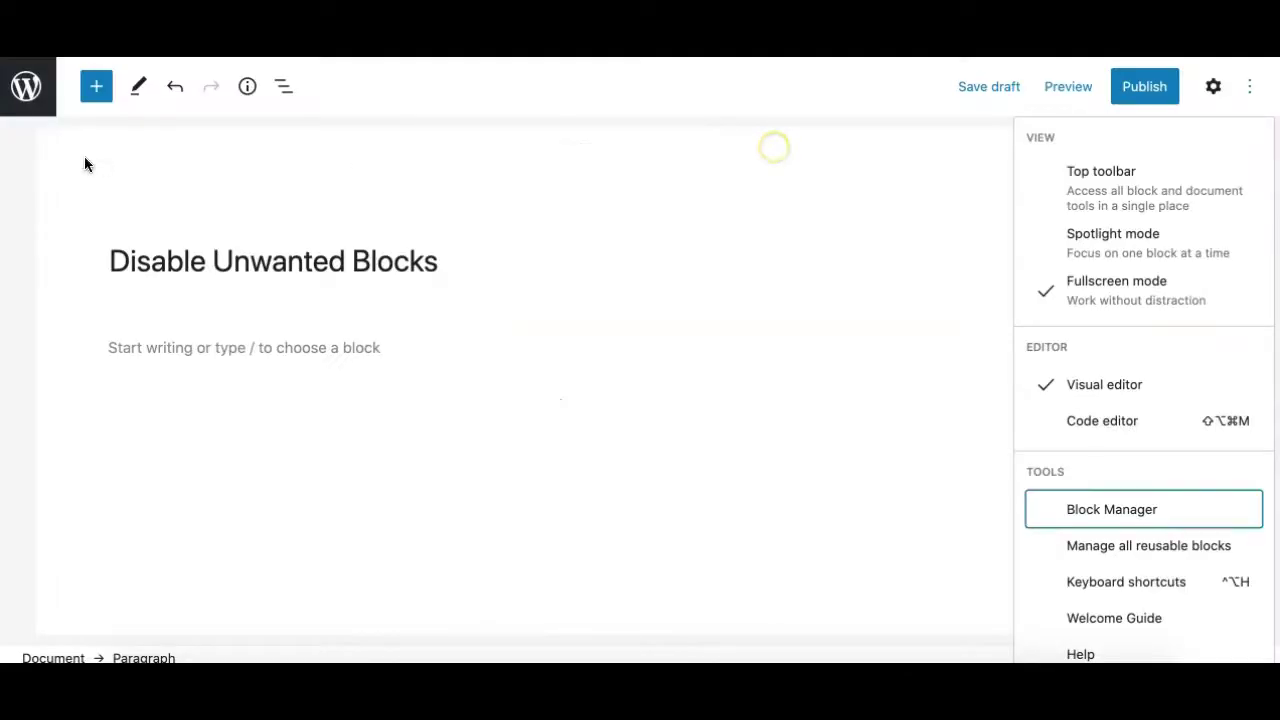
# Step: Scroll the block inserter to confirm the Widgets blocks are gone, showing Media and Design
pyautogui.click(96, 88)
pyautogui.scroll(-3, 71, 457)
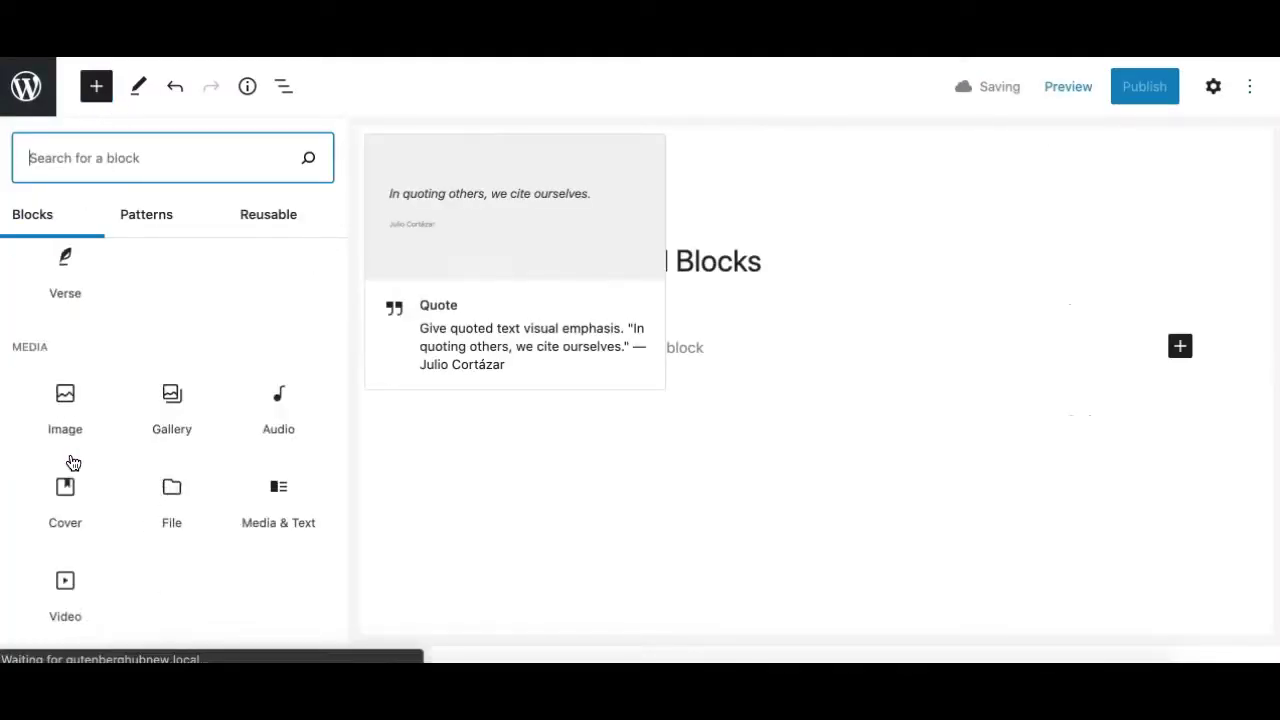
pyautogui.scroll(-5, 71, 457)
pyautogui.scroll(-2, 71, 457)
pyautogui.scroll(3, 72, 462)
pyautogui.scroll(5, 70, 460)
pyautogui.scroll(-4, 69, 465)
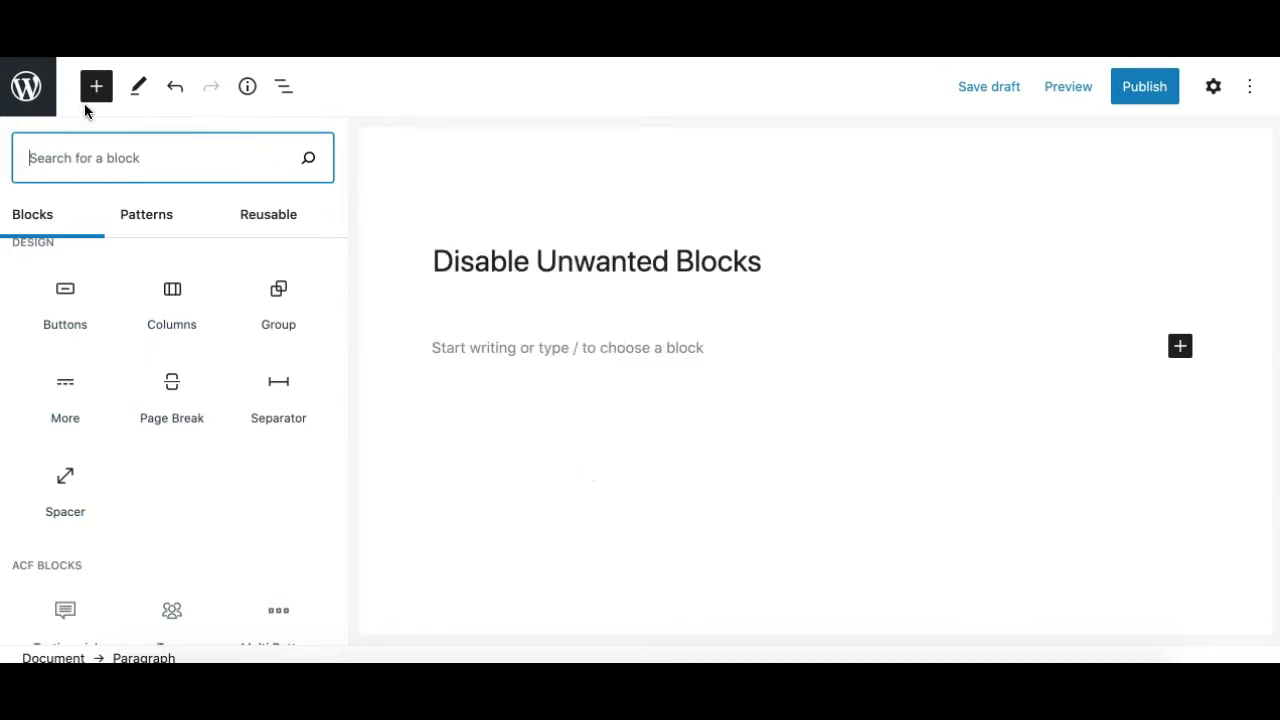
# Step: Leave the current post for a fresh untitled post and scroll through its block list
pyautogui.click(24, 88)
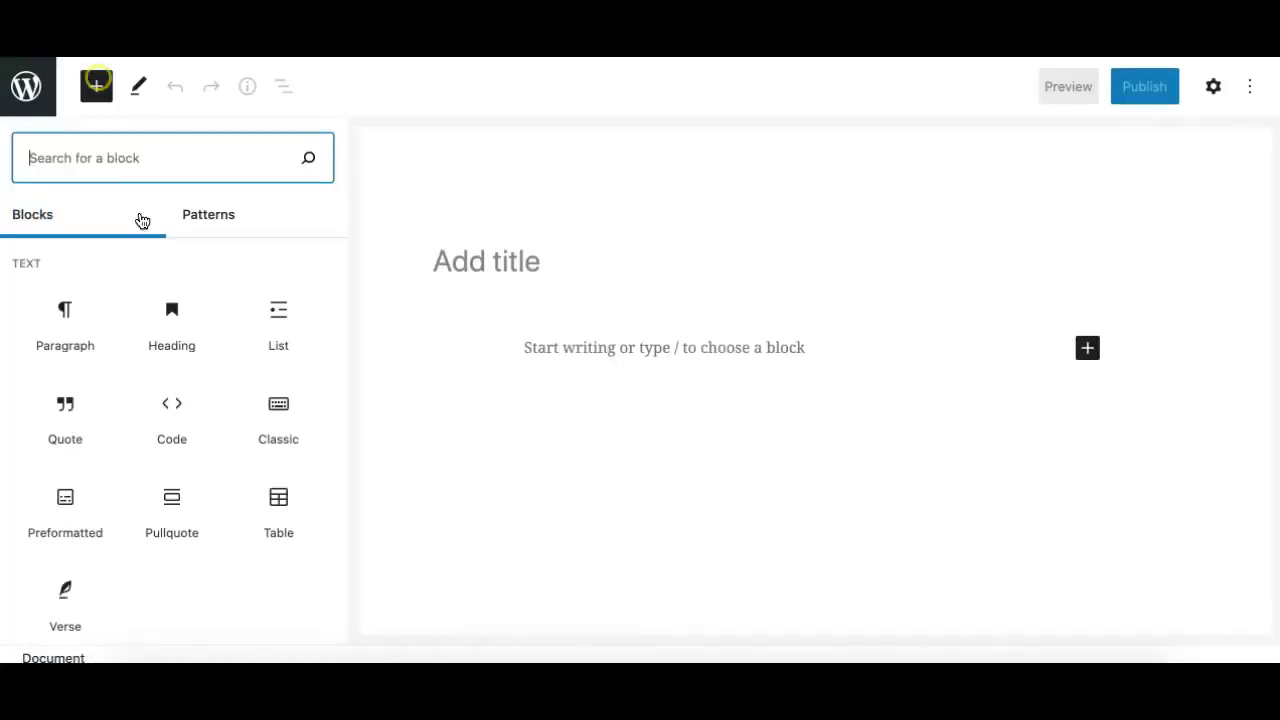
pyautogui.scroll(-5, 143, 466)
pyautogui.scroll(-1, 140, 480)
pyautogui.scroll(-2, 140, 480)
pyautogui.scroll(-1, 140, 480)
pyautogui.scroll(1, 100, 300)
pyautogui.scroll(4, 90, 380)
pyautogui.scroll(1, 101, 420)
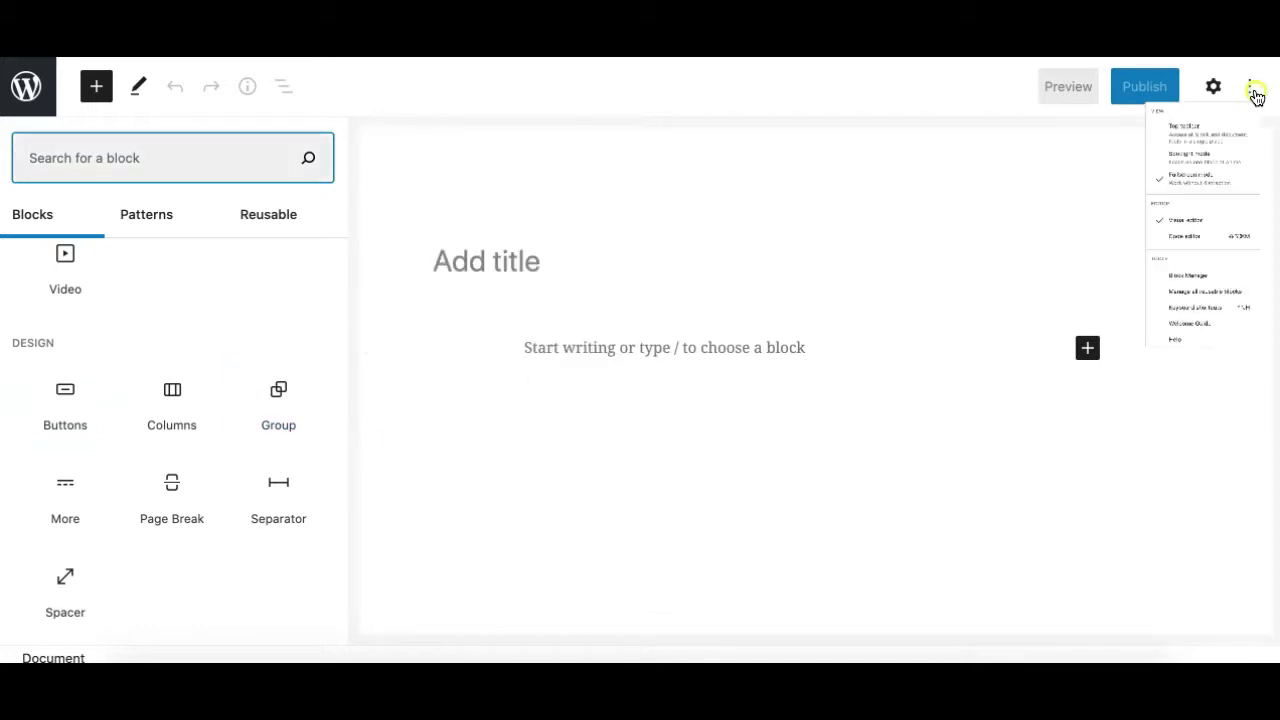
pyautogui.click(1259, 92)
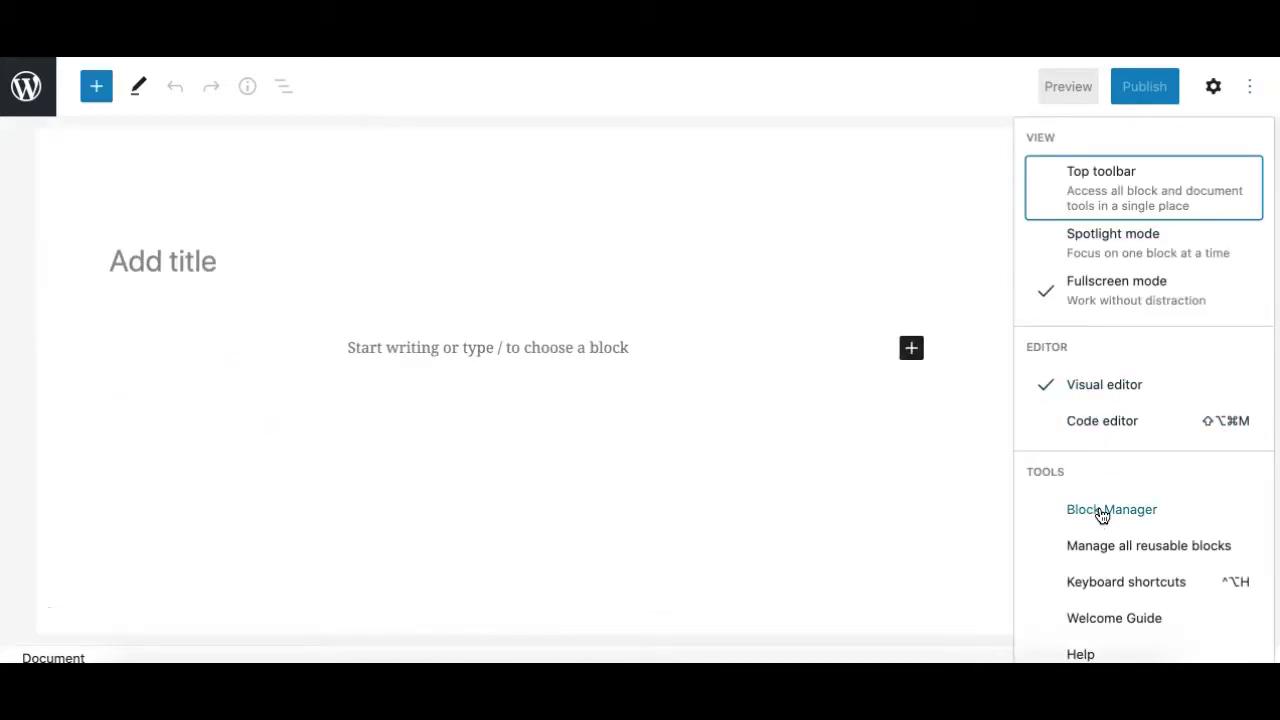
pyautogui.click(1101, 511)
pyautogui.moveTo(476, 297); pyautogui.dragTo(618, 292)
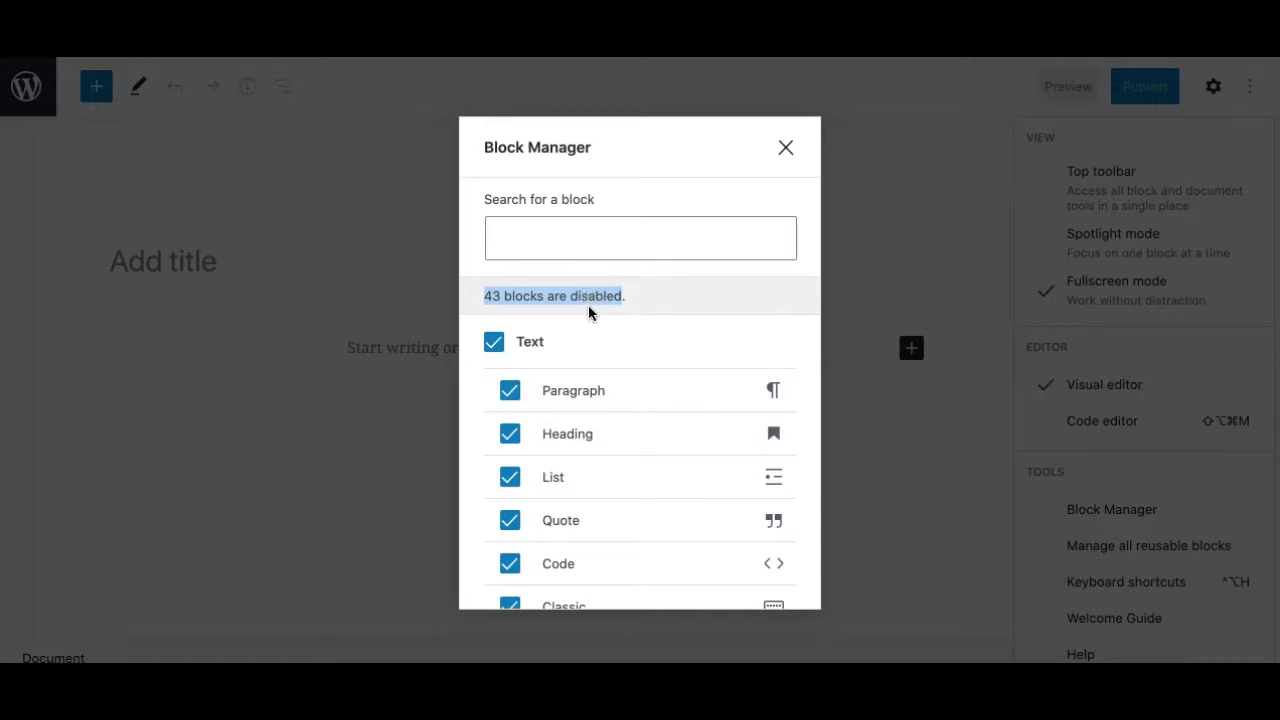
pyautogui.click(624, 326)
pyautogui.scroll(-5, 637, 486)
pyautogui.scroll(-10, 637, 486)
pyautogui.scroll(-5, 640, 488)
pyautogui.scroll(-10, 637, 486)
pyautogui.scroll(-3, 637, 486)
pyautogui.scroll(-2, 637, 486)
pyautogui.click(788, 152)
# Step: Browse the new post's inserter down through ACF blocks and back up to Text and Media
pyautogui.click(95, 92)
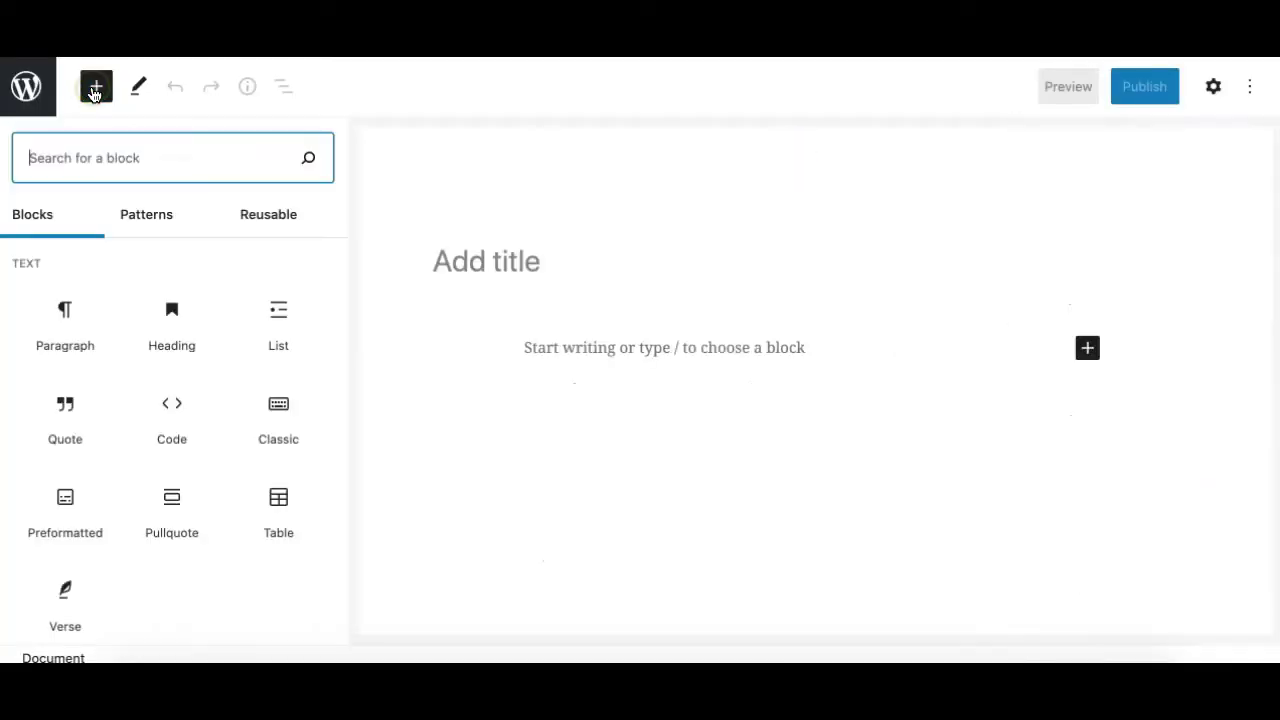
pyautogui.scroll(-5, 110, 460)
pyautogui.scroll(-5, 113, 481)
pyautogui.scroll(1, 113, 481)
pyautogui.scroll(10, 113, 481)
pyautogui.scroll(2, 113, 481)
pyautogui.scroll(3, 113, 481)
pyautogui.scroll(1, 113, 481)
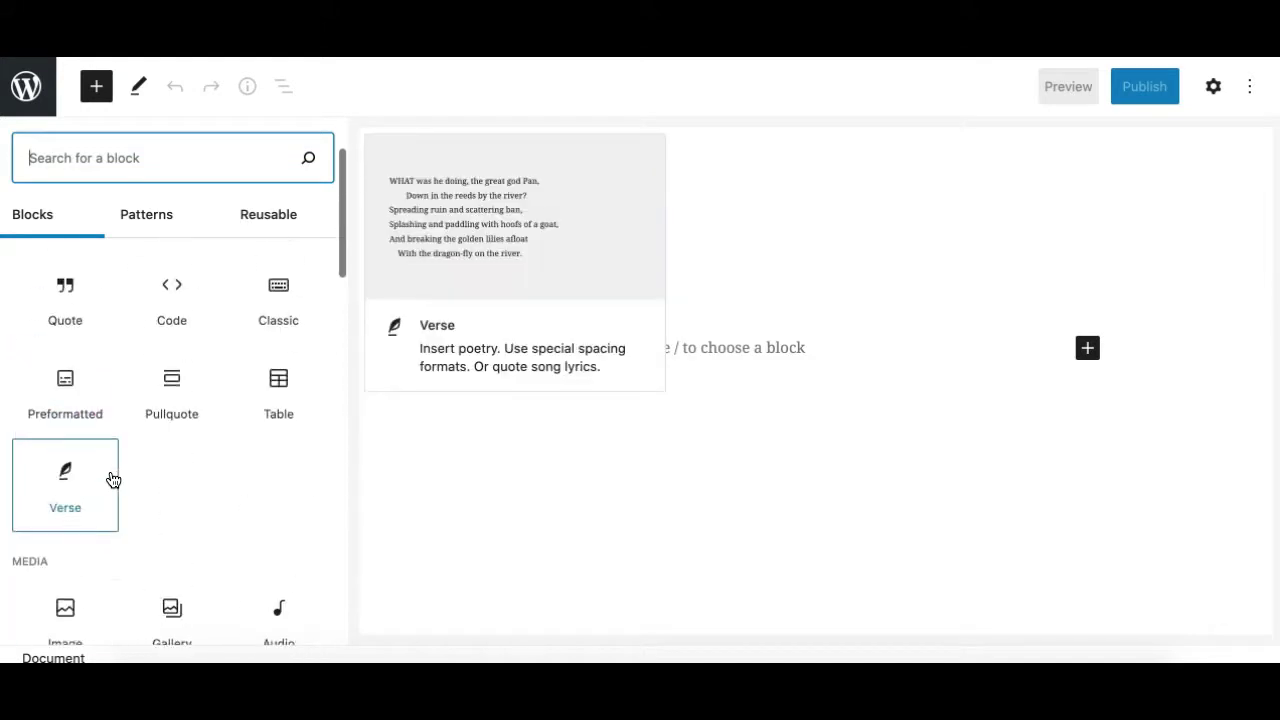
pyautogui.scroll(-10, 113, 481)
pyautogui.scroll(-3, 113, 481)
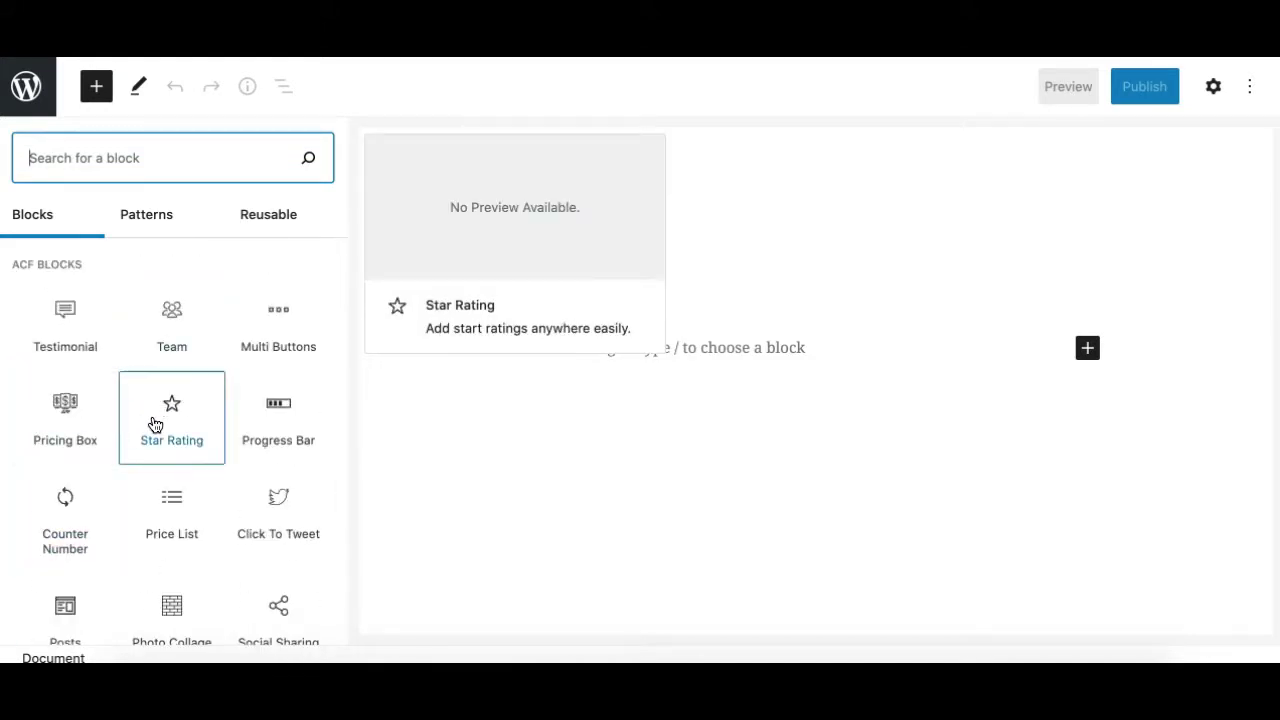
pyautogui.scroll(-3, 140, 503)
pyautogui.scroll(-5, 140, 503)
pyautogui.scroll(6, 140, 503)
pyautogui.scroll(3, 142, 505)
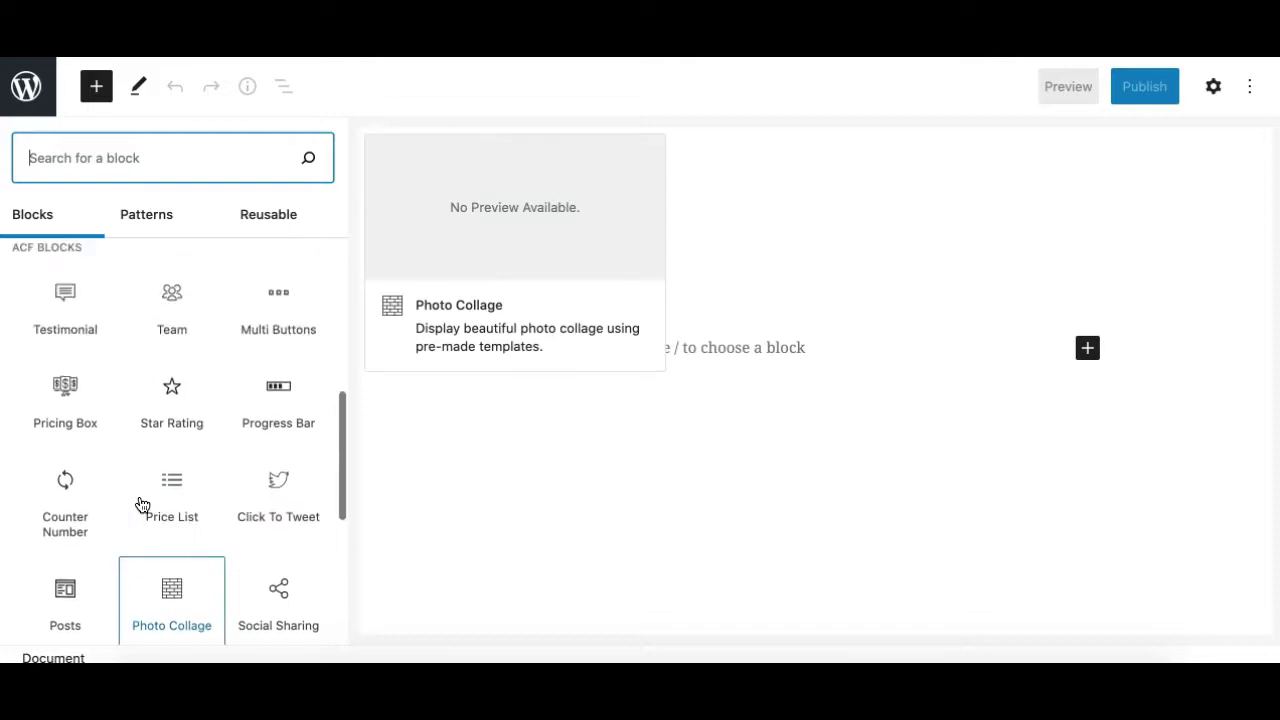
pyautogui.scroll(5, 142, 505)
pyautogui.scroll(3, 142, 505)
pyautogui.scroll(4, 142, 505)
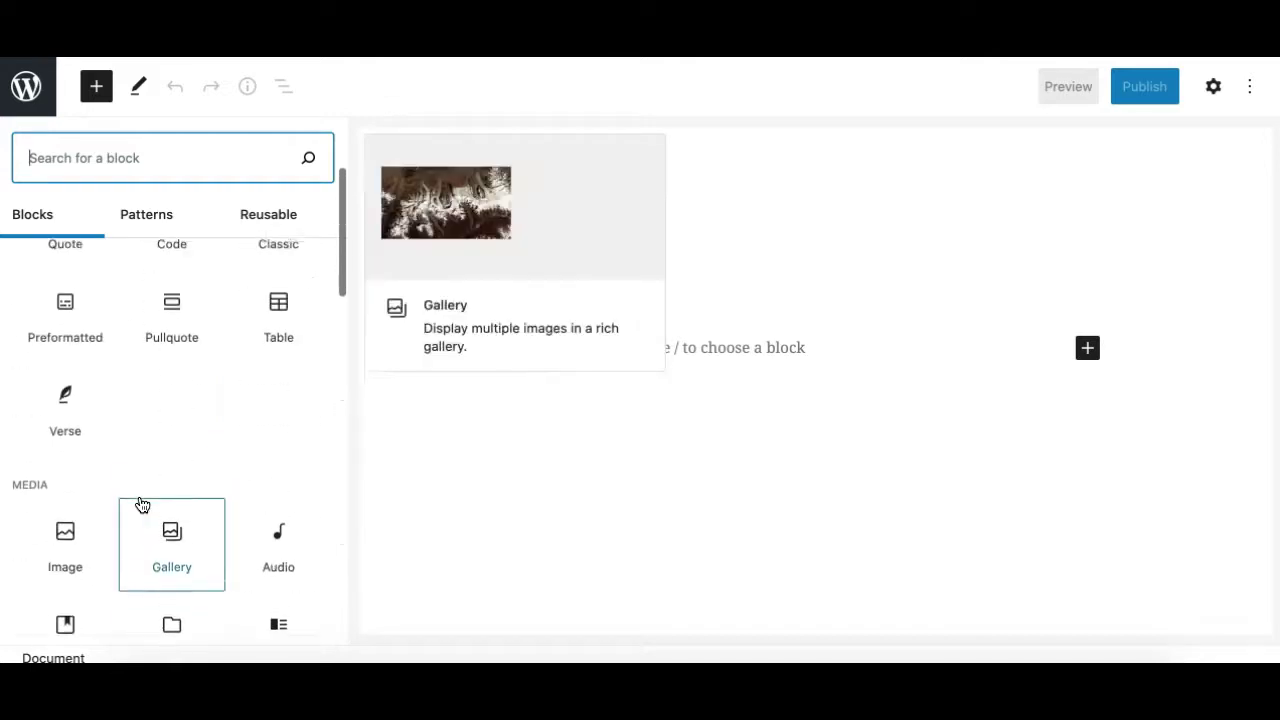